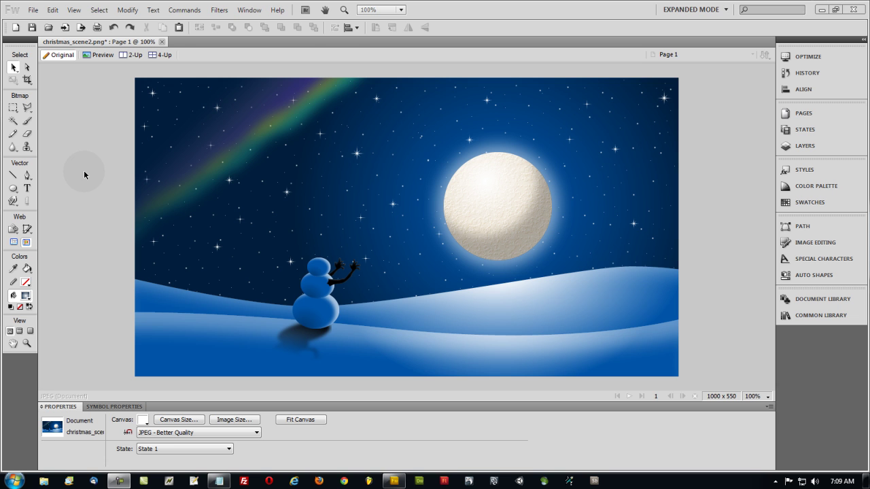
Draw a closed Pen path outlining the right half of a fir tree beside the moon.
left_click(27, 174)
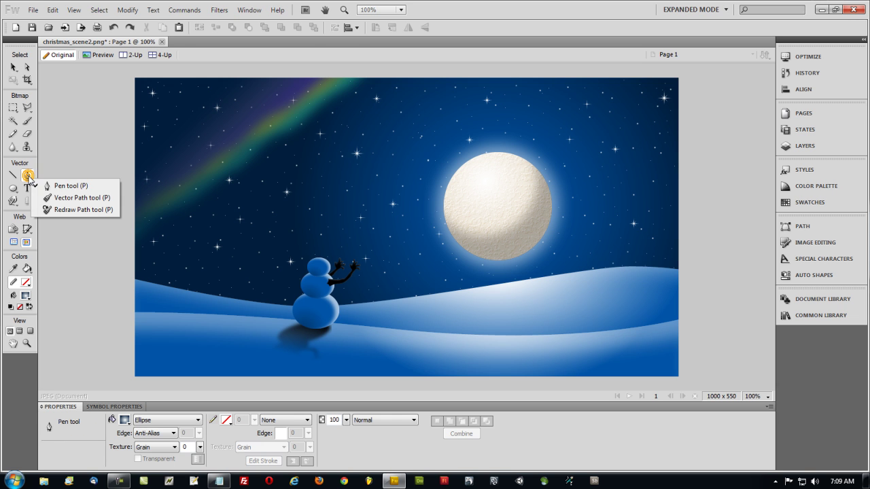
left_click(75, 186)
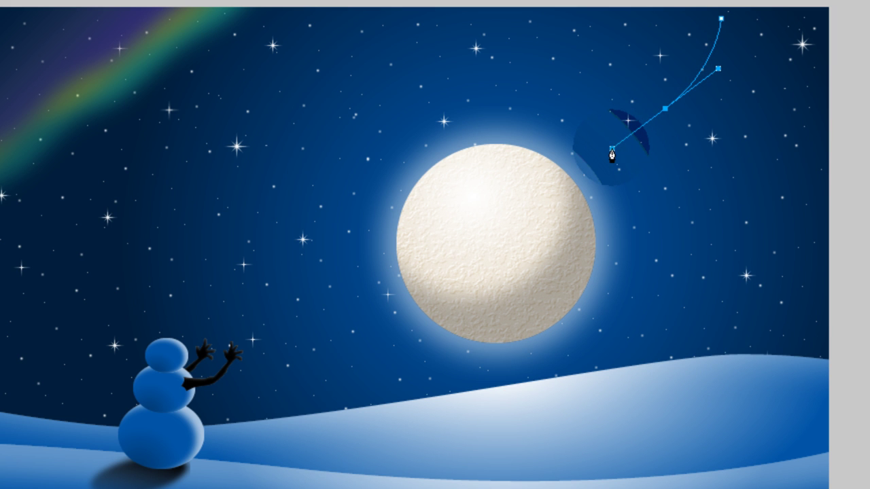
left_click(665, 109, "alt")
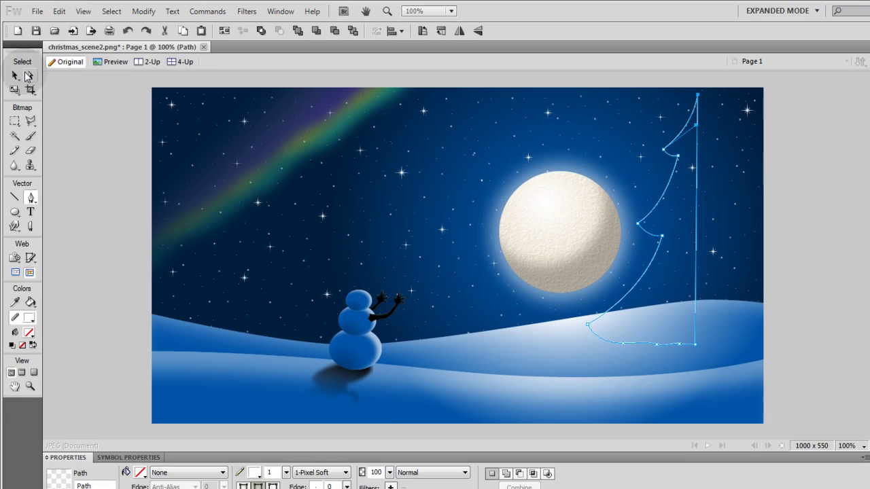
Give the half-tree outline a white fill and no stroke.
left_click(29, 75)
left_click(692, 344)
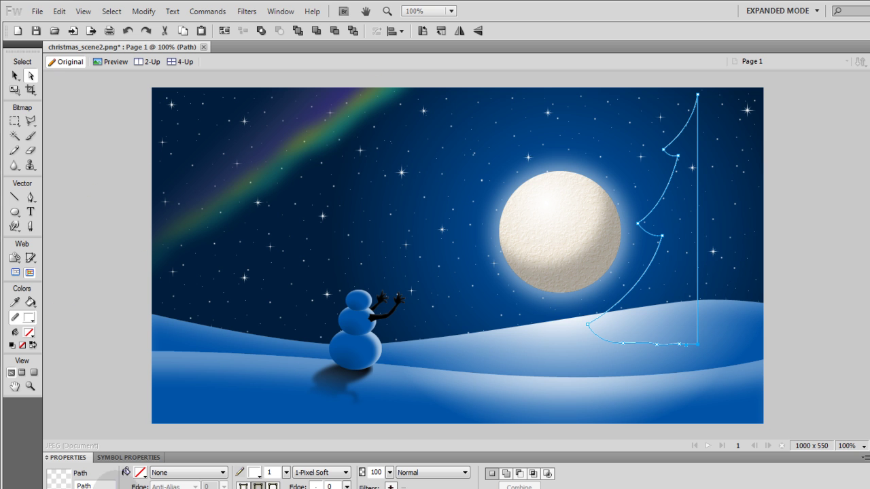
left_click(194, 472)
left_click(140, 472)
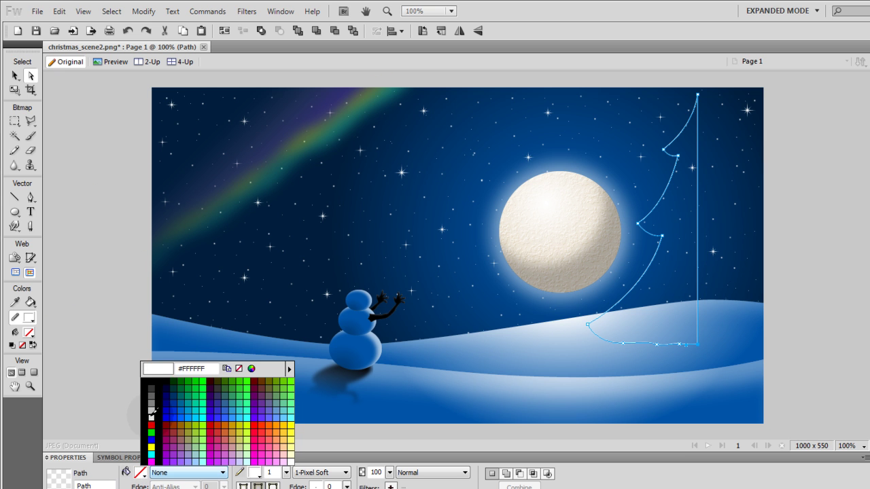
left_click(153, 418)
left_click(256, 472)
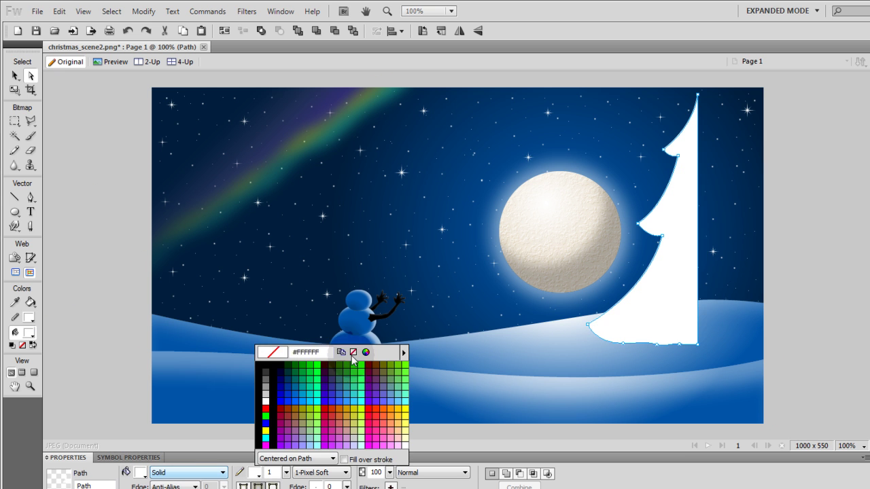
left_click(355, 352)
Mirror a copy of the half horizontally and align both halves into a full tree over the moon.
mouse_move(685, 278)
left_mouse_down()
mouse_move(547, 300)
mouse_move(564, 301)
left_mouse_up()
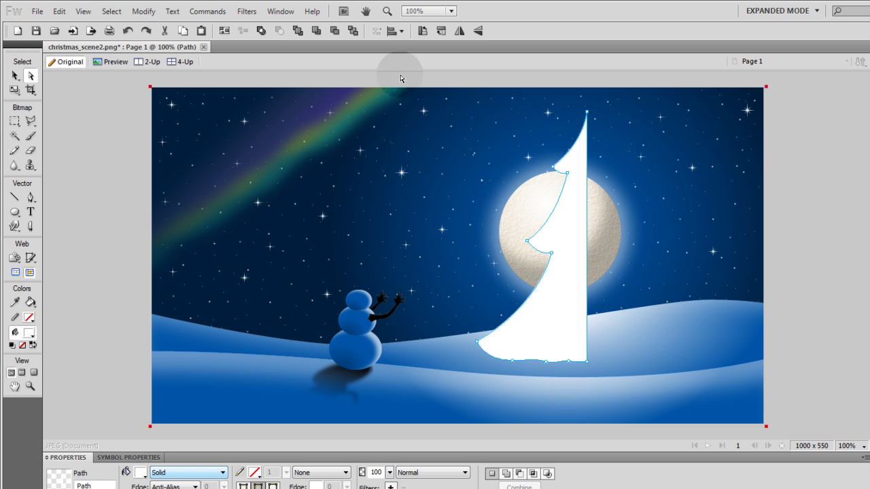
left_click(457, 31)
left_click_drag(524, 325, 624, 325)
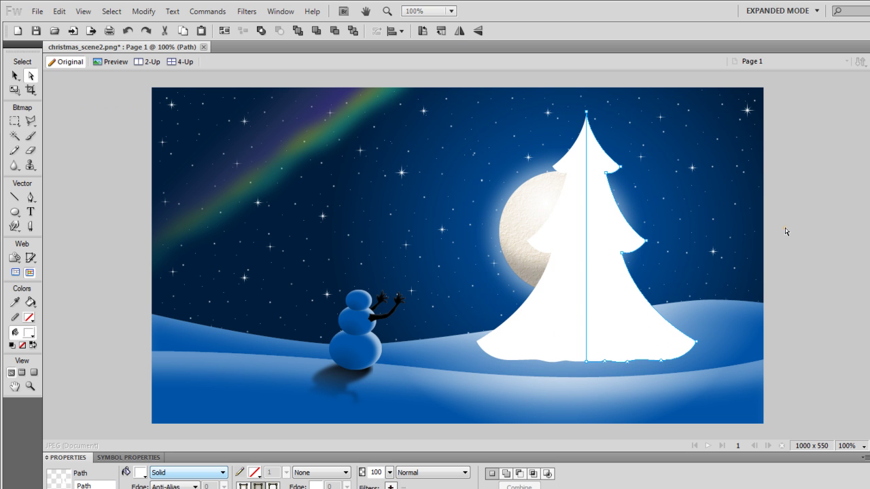
left_click(785, 229)
left_click(618, 301)
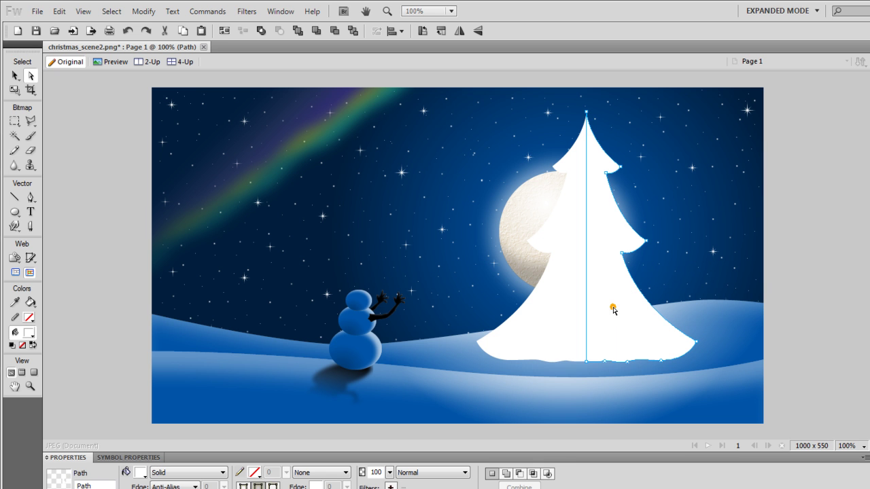
left_click(565, 300, "shift")
left_click_drag(562, 297, 585, 314)
Merge the two halves with Combine Paths > Union and reposition the merged tree.
left_click(144, 11)
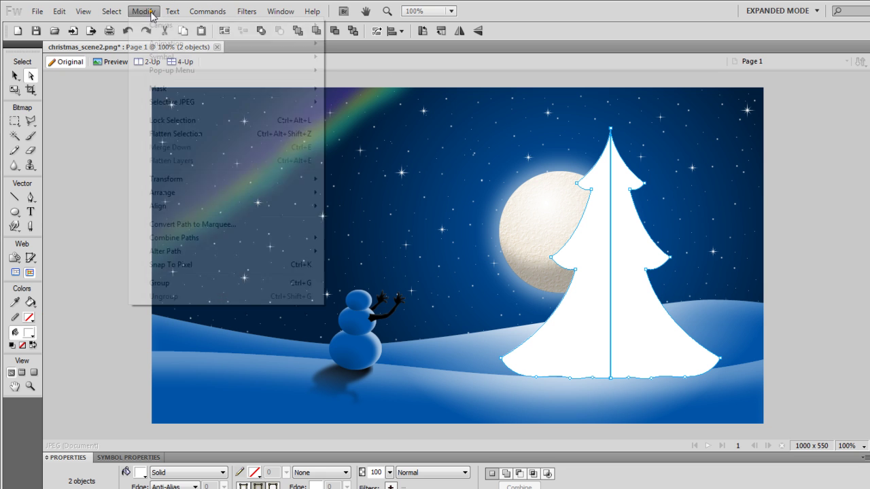
mouse_move(208, 239)
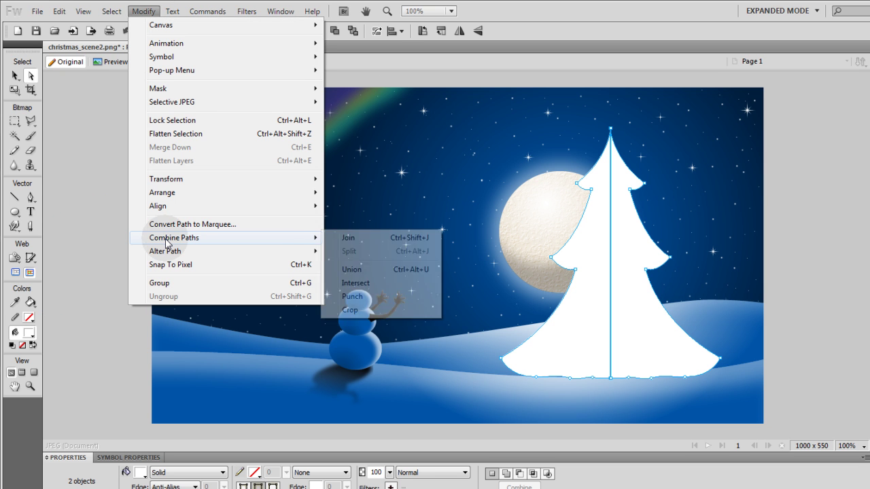
left_click(351, 269)
left_click(31, 75)
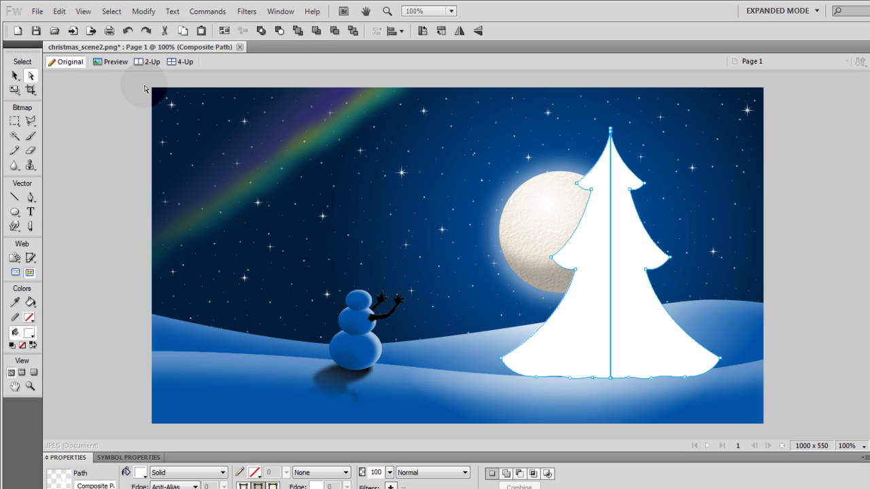
left_click_drag(626, 303, 577, 305)
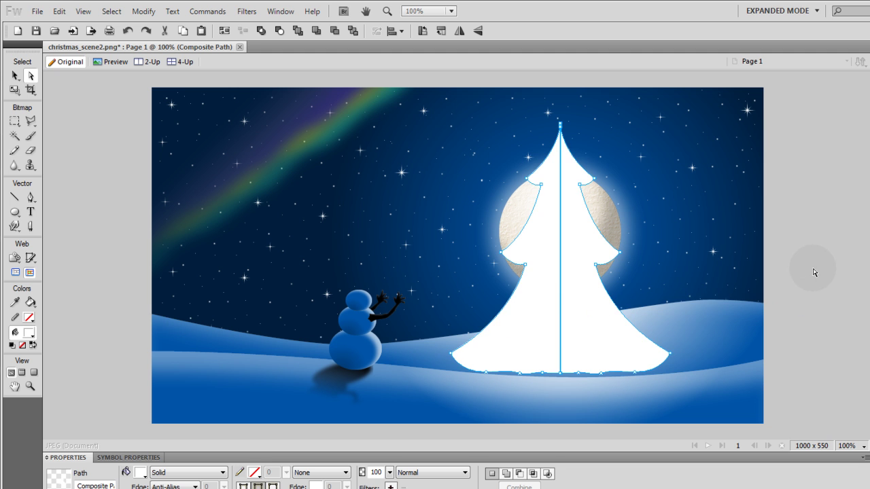
Narrow the tree with the Scale tool and fill it with sky blue #0054A8.
left_click_drag(601, 335, 659, 331)
key("q")
left_click(423, 232)
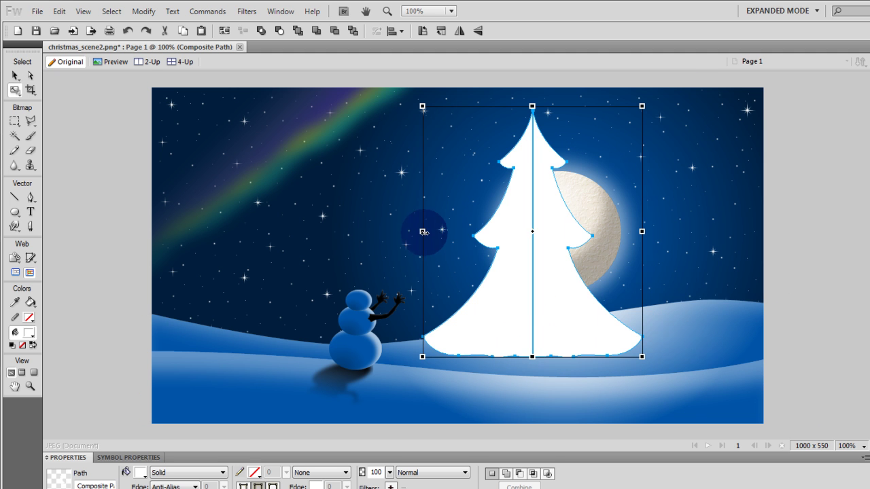
left_click_drag(424, 232, 521, 232)
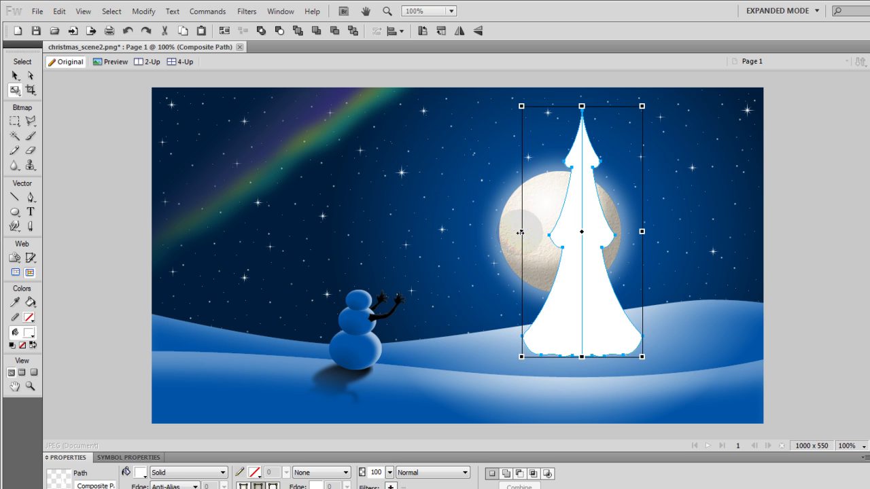
left_click(140, 472)
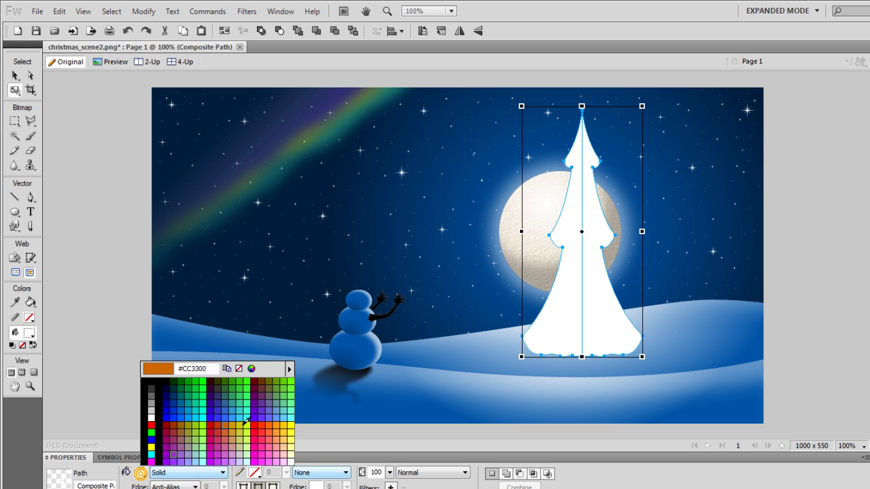
left_click(317, 415)
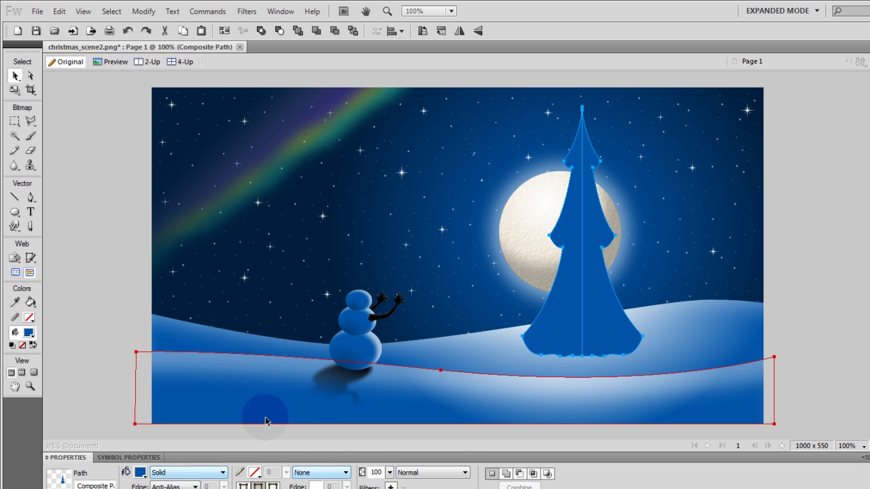
Shrink the tree to about 90 × 188 and place it on the hill right of the moon.
left_click(15, 89)
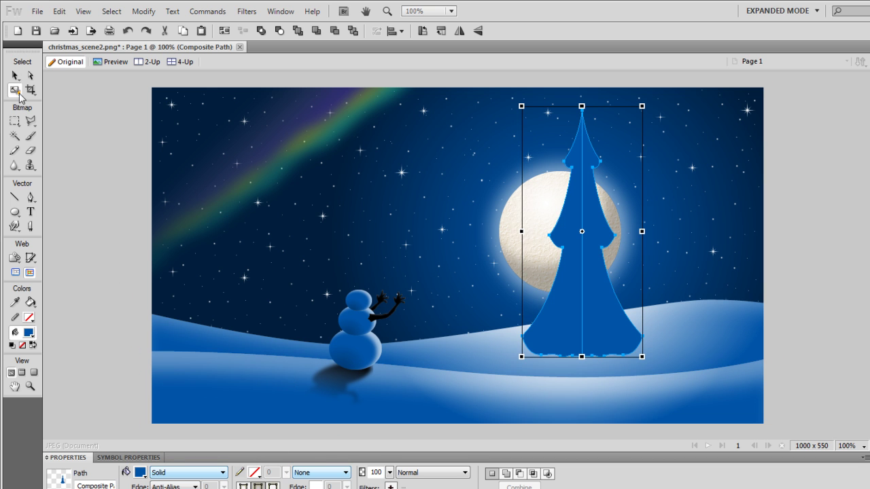
left_click(518, 107)
left_click_drag(521, 107, 571, 209)
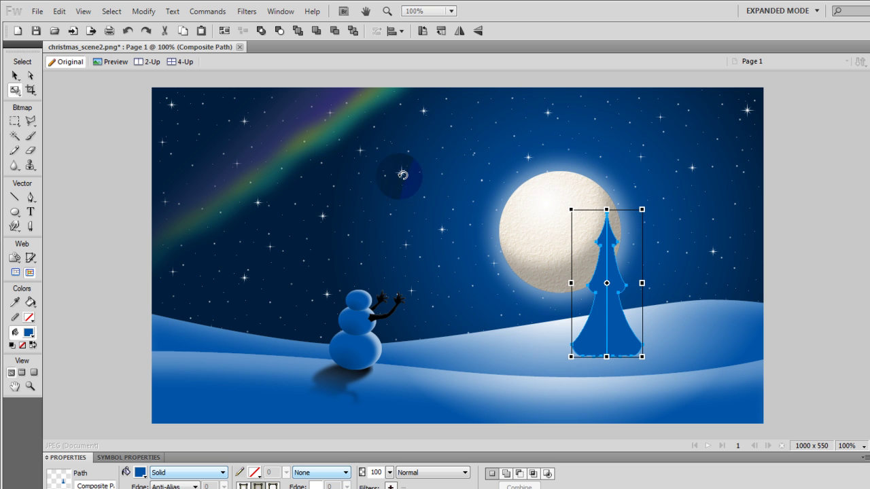
left_click(15, 76)
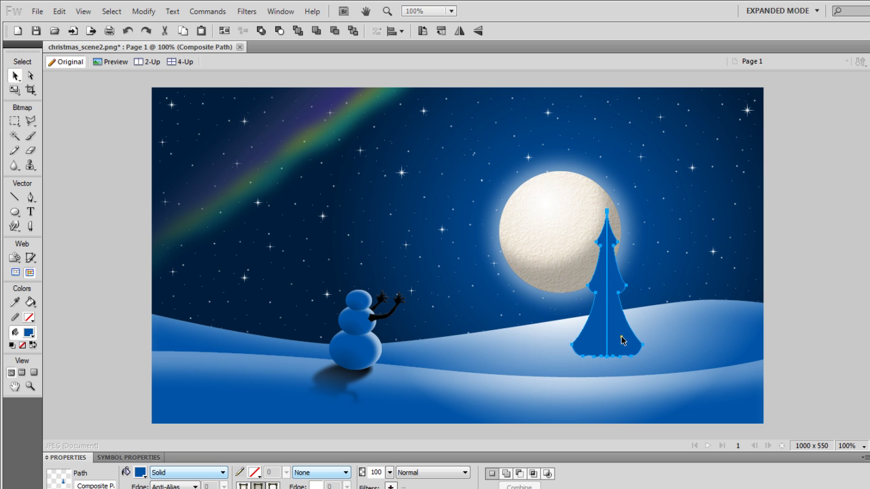
left_click_drag(621, 340, 675, 313)
left_click(15, 90)
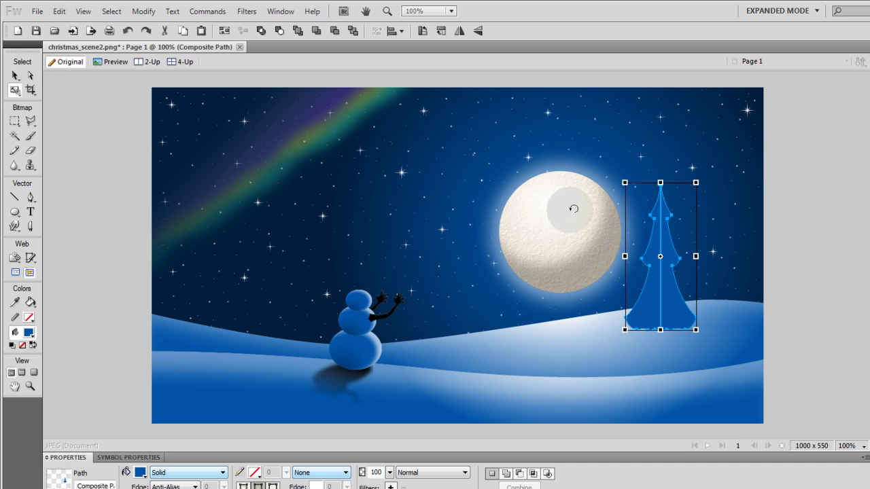
left_click_drag(625, 182, 641, 215)
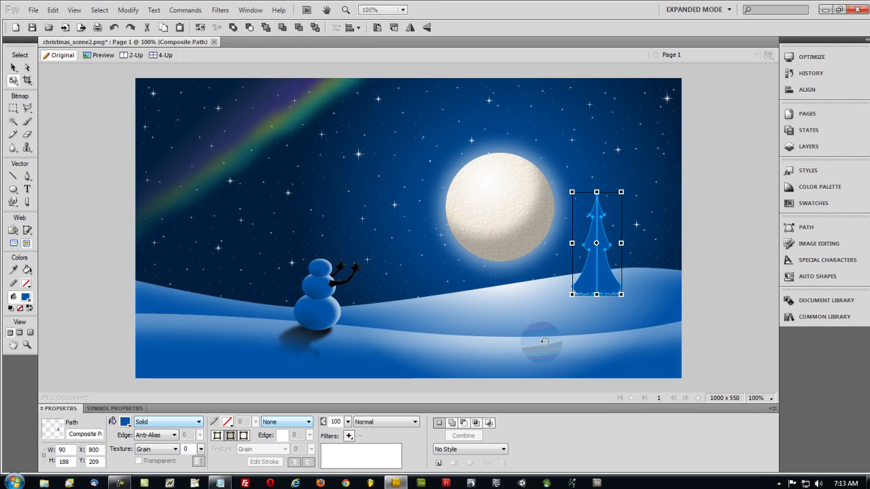
Add a white Inner Shadow filter to the fir tree.
left_click(382, 475)
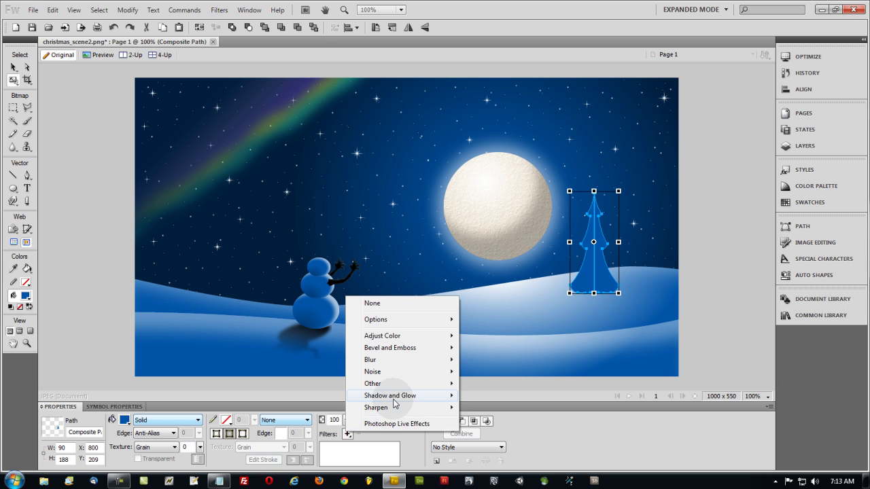
mouse_move(395, 395)
left_click(496, 431)
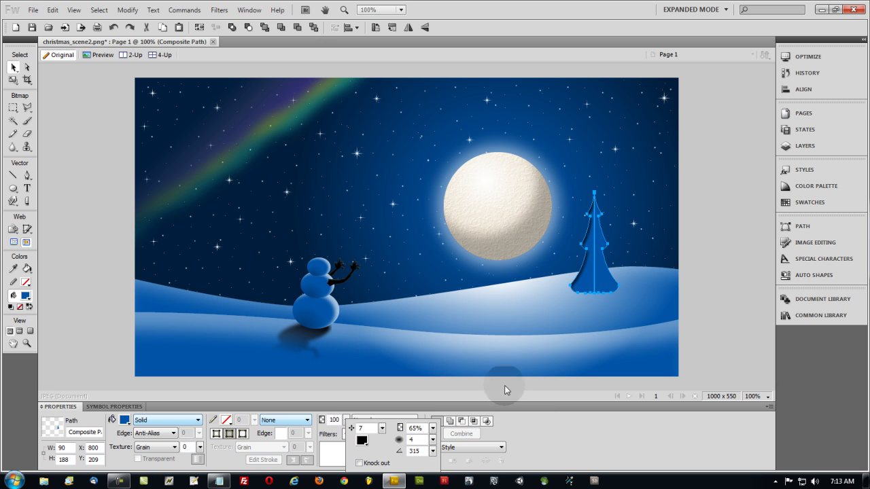
left_click(360, 439)
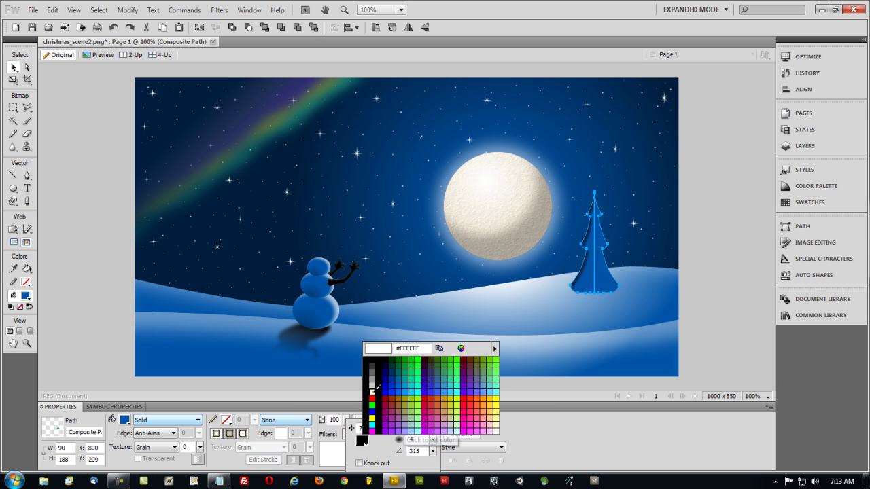
left_click(373, 393)
left_click(712, 310)
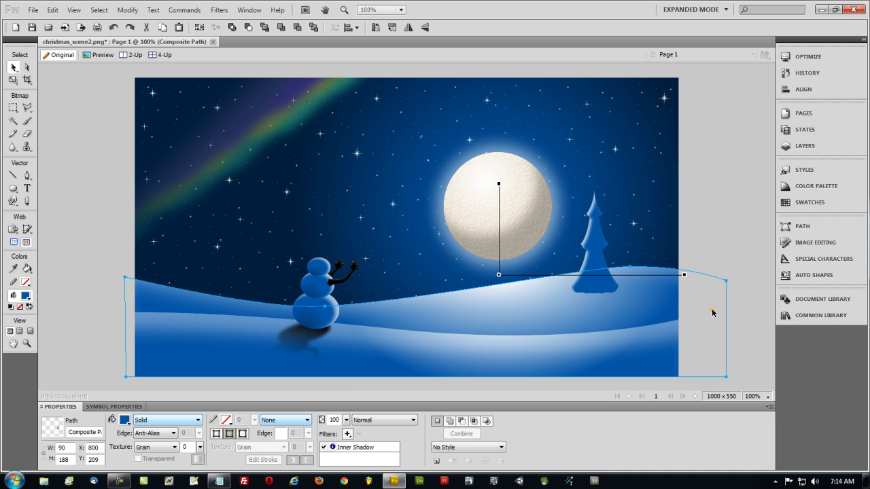
left_click(719, 228)
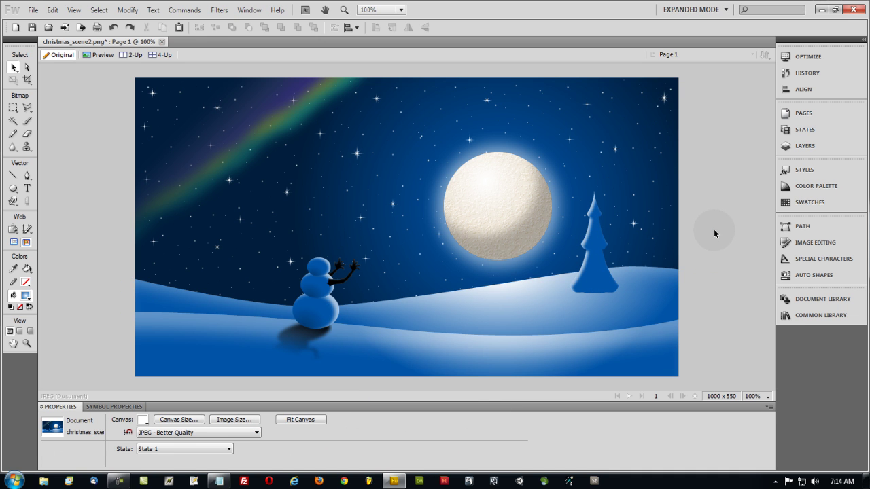
Move the tree onto the right hilltop and shrink it to a tiny 34 × 71.
left_click_drag(602, 288, 424, 293)
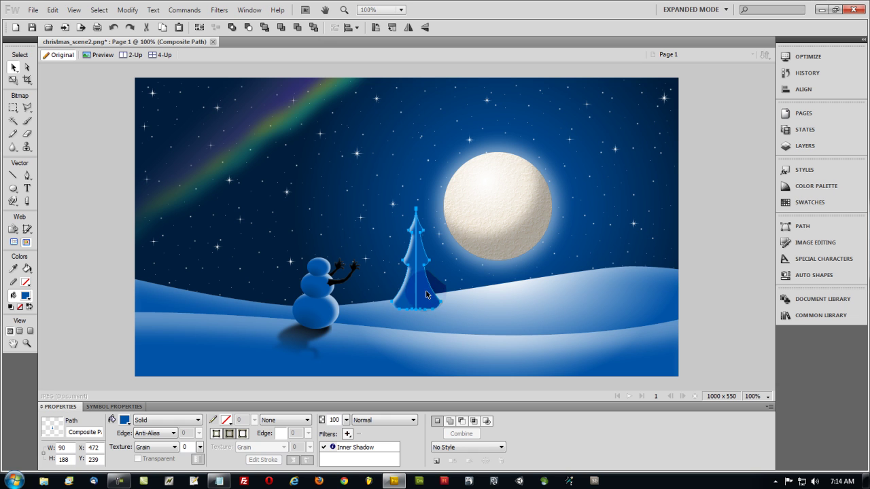
left_click_drag(427, 294, 625, 278)
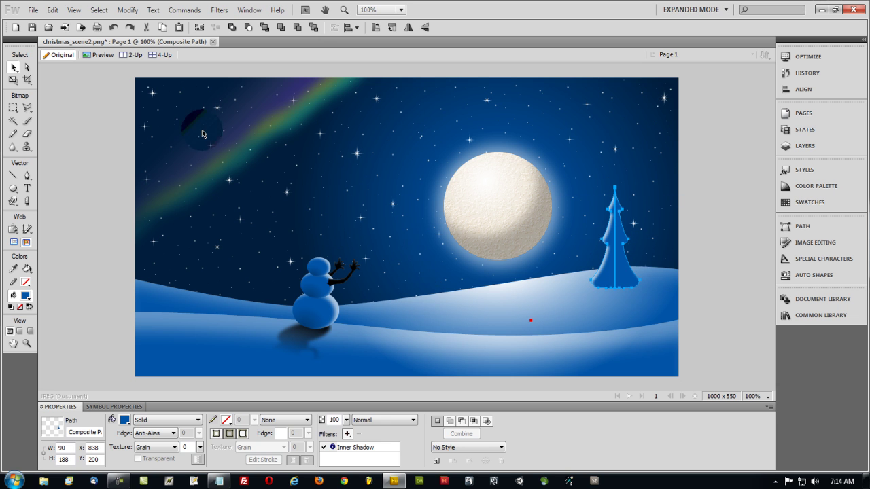
left_click(13, 79)
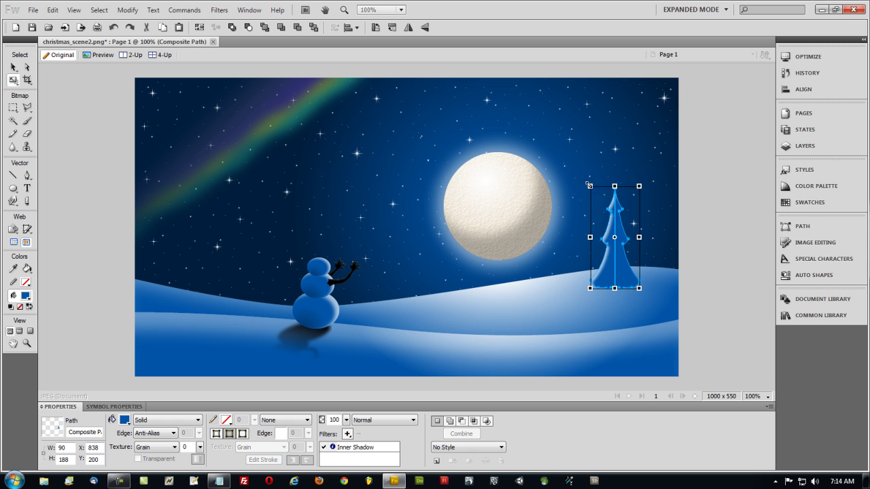
left_click_drag(589, 185, 632, 207)
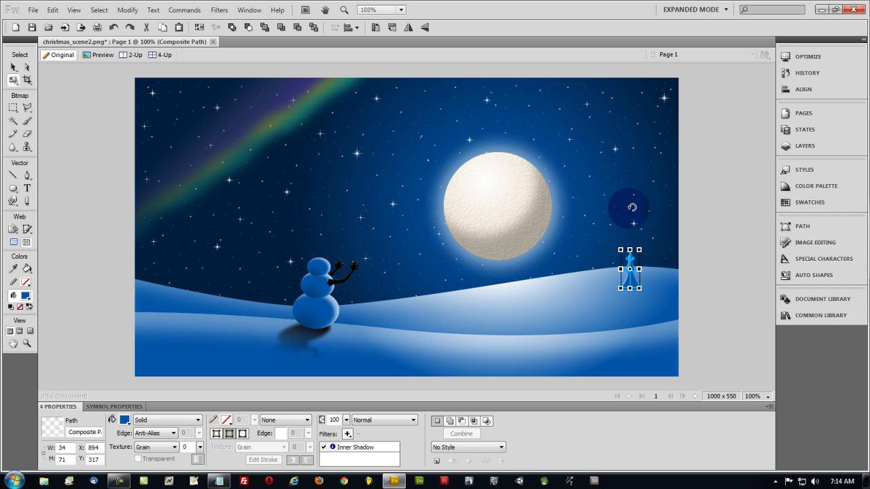
left_click(13, 67)
Select the snow hill, snowman, its shadow and the lower hill together, then deselect them.
left_click(639, 268)
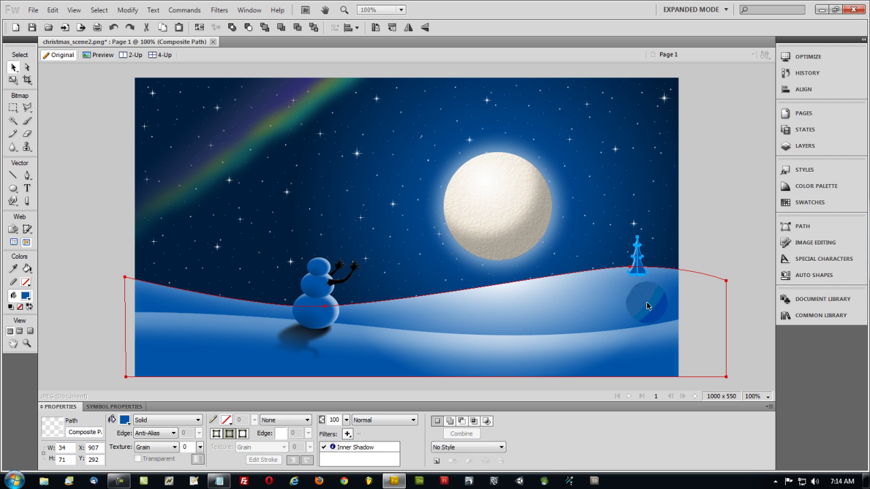
left_click(608, 296)
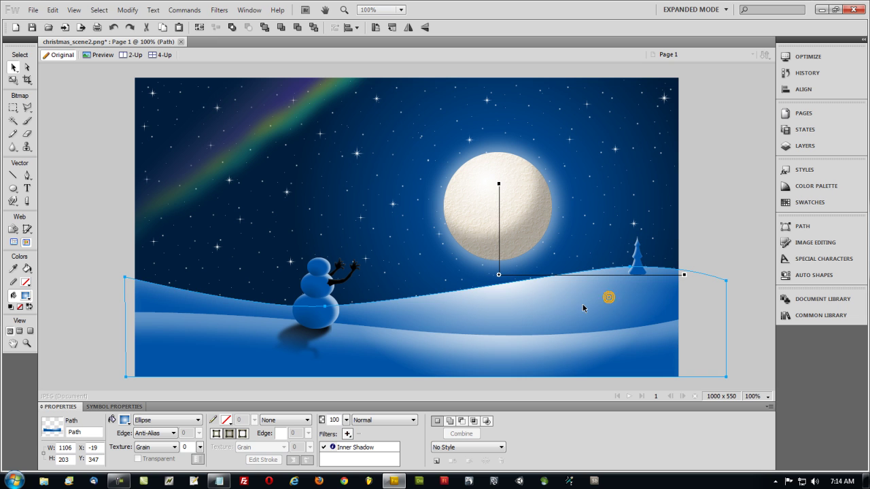
left_click(323, 306, "shift")
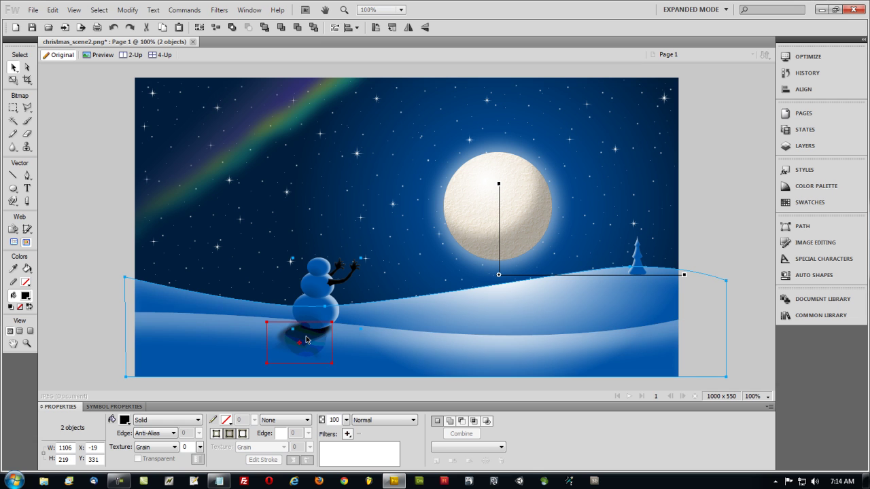
left_click(306, 340, "shift")
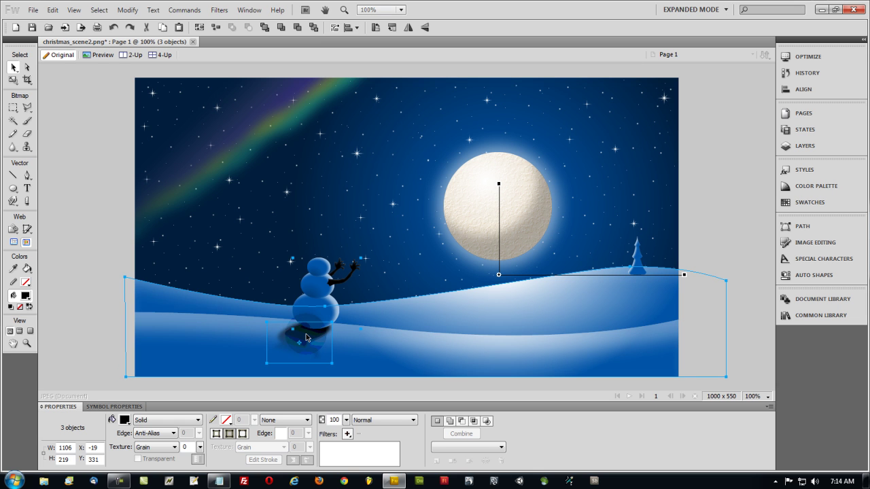
left_click(214, 343, "shift")
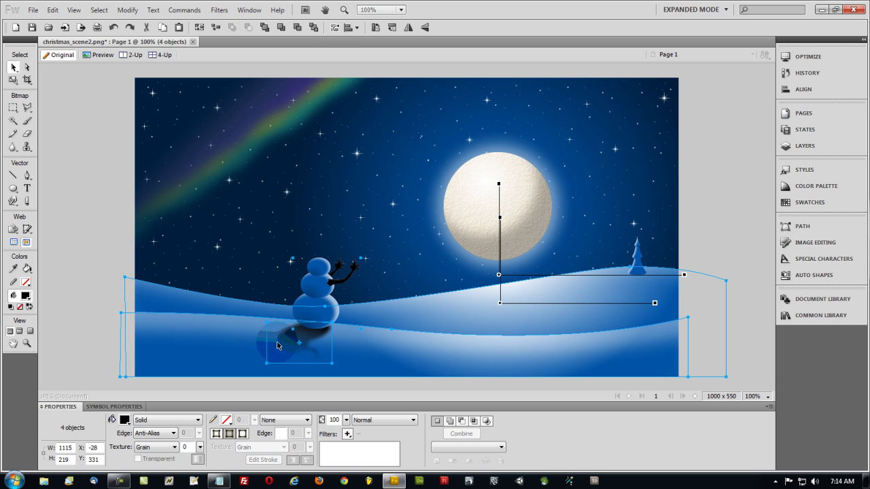
left_click(745, 225)
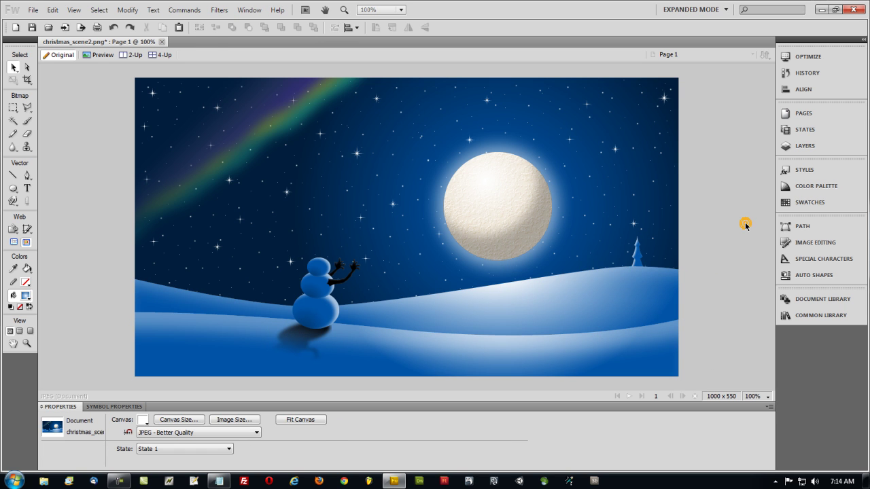
Slide the small tree left along the hilltop to X 807, Y 292.
left_click(661, 270)
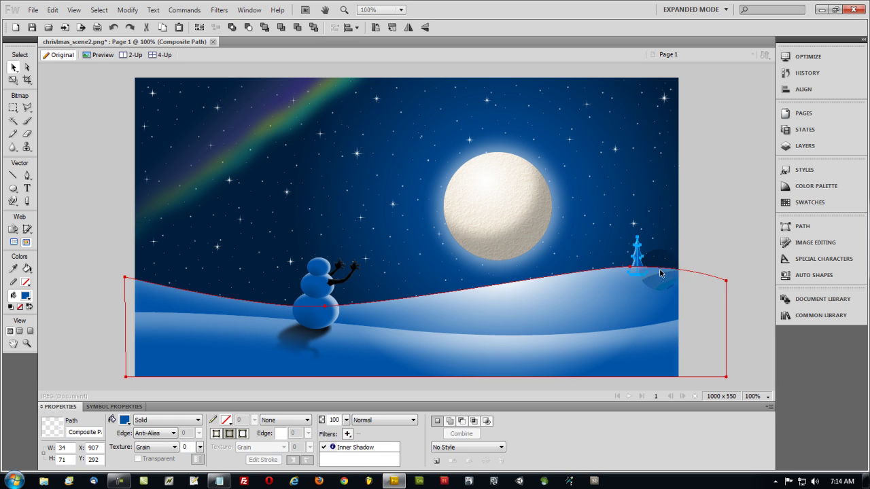
left_click(702, 248)
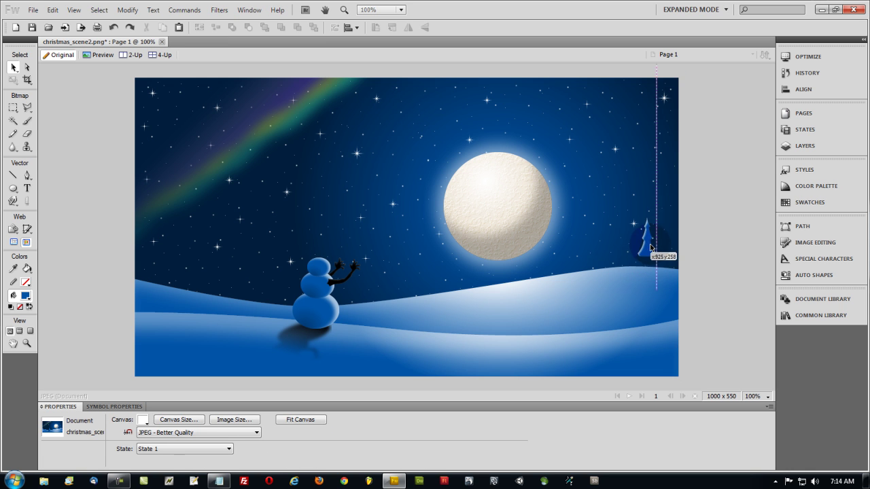
left_click_drag(642, 252, 585, 267)
left_click(586, 265)
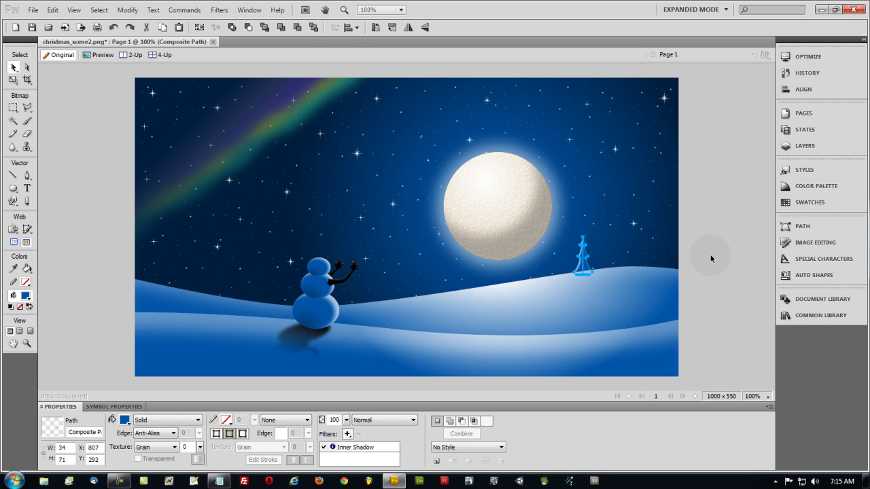
Place a copy of the tree beside the first and shrink it slightly.
mouse_move(586, 271)
left_mouse_down()
mouse_move(588, 261)
mouse_move(602, 272)
left_mouse_up()
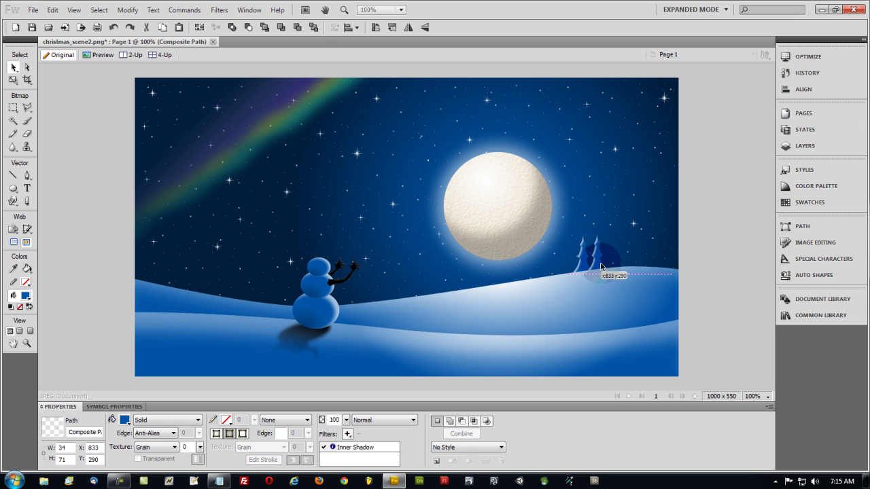
left_click(13, 80)
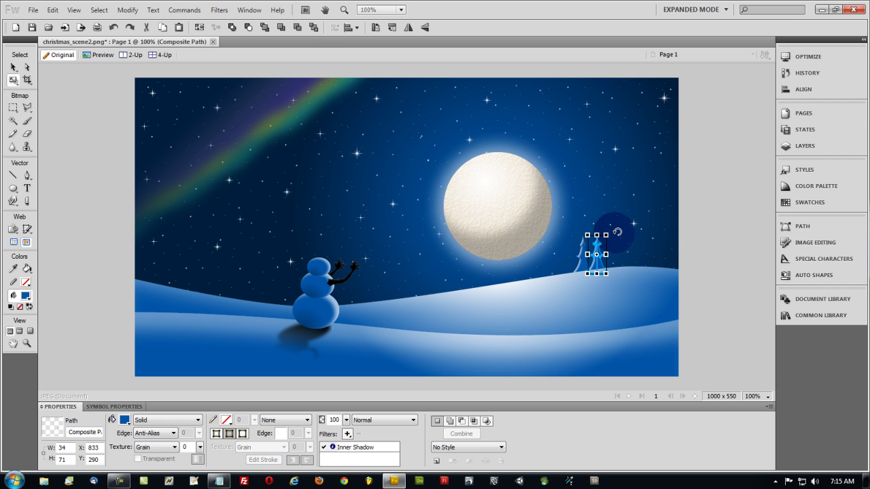
left_click_drag(606, 235, 607, 235)
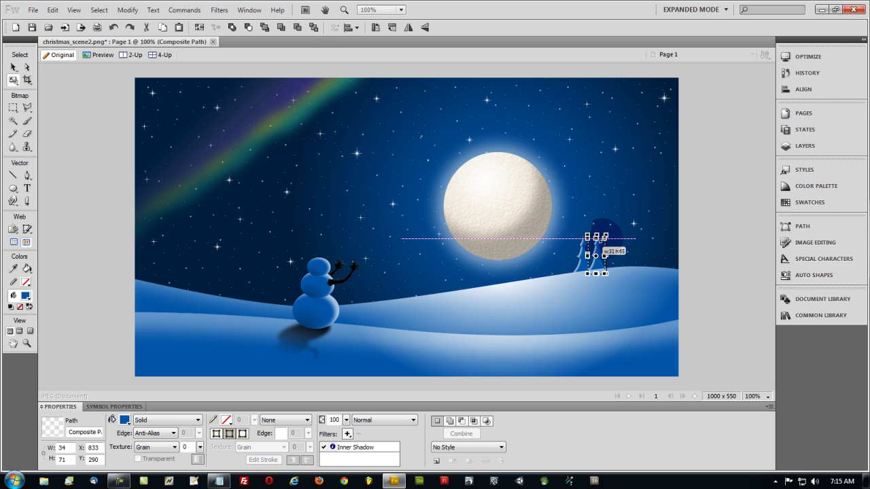
left_click_drag(604, 239, 604, 241)
left_click(13, 67)
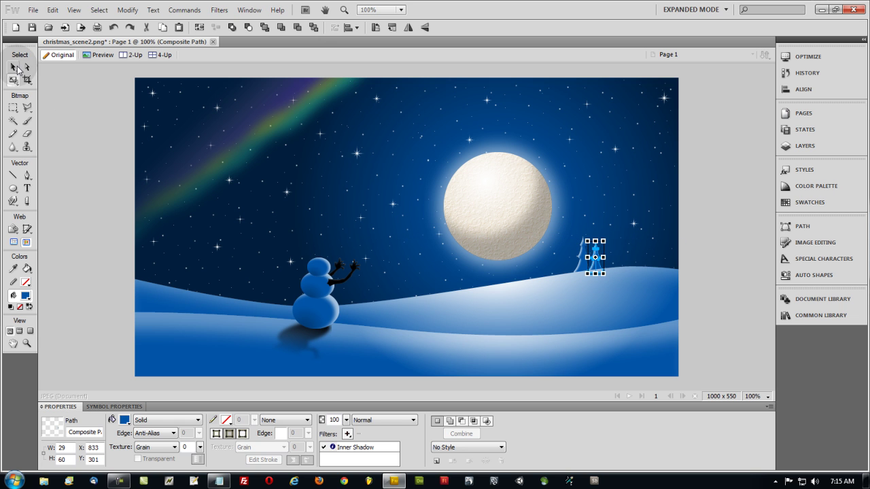
left_click(77, 98)
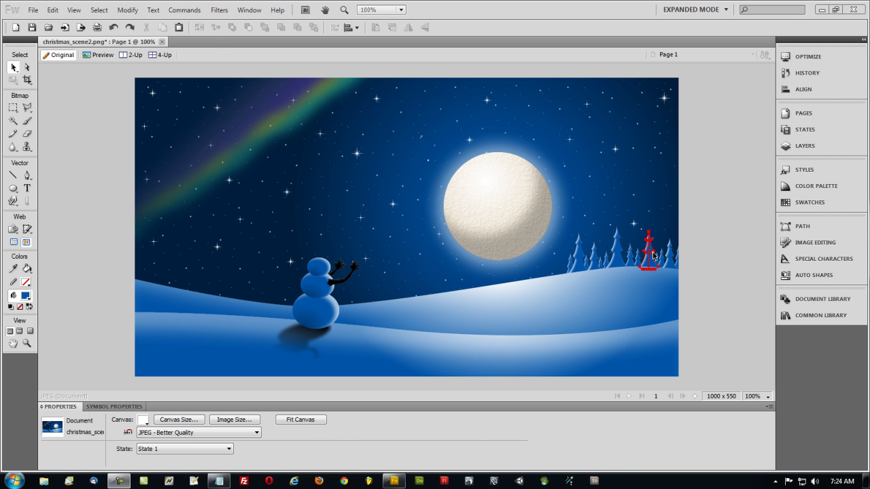
Zoom in to inspect the hilltop forest trees, then return to 100% view.
left_click(651, 255)
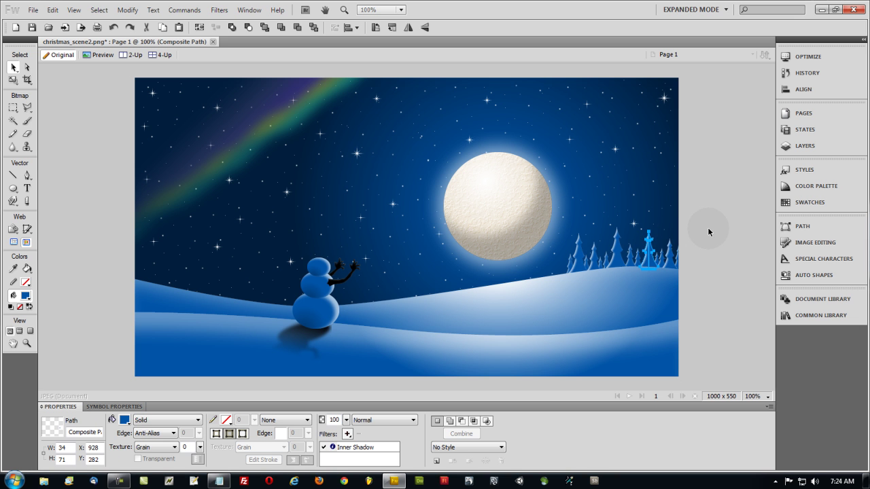
key("ctrl+equal")
key("ctrl+equal")
left_click(753, 228)
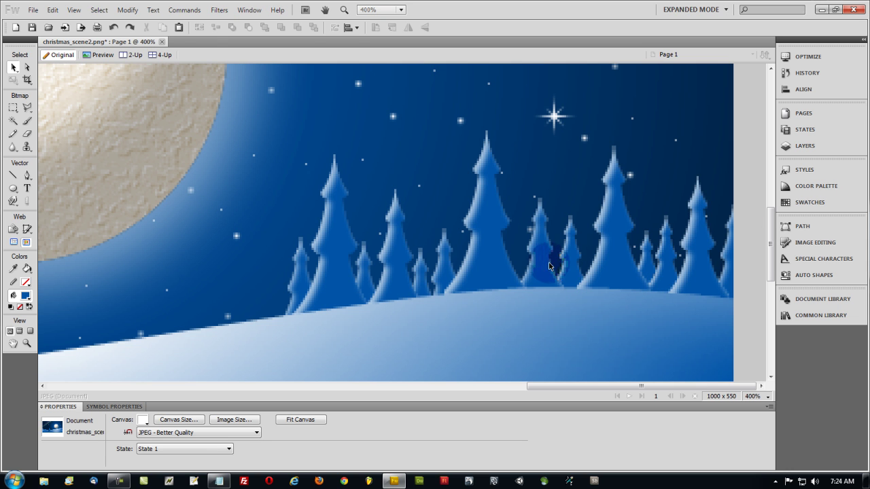
left_click(494, 249)
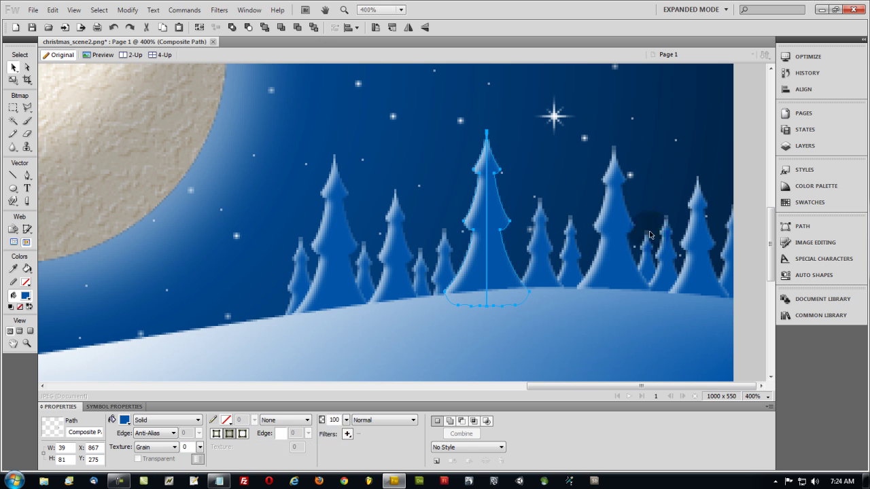
left_click(748, 175)
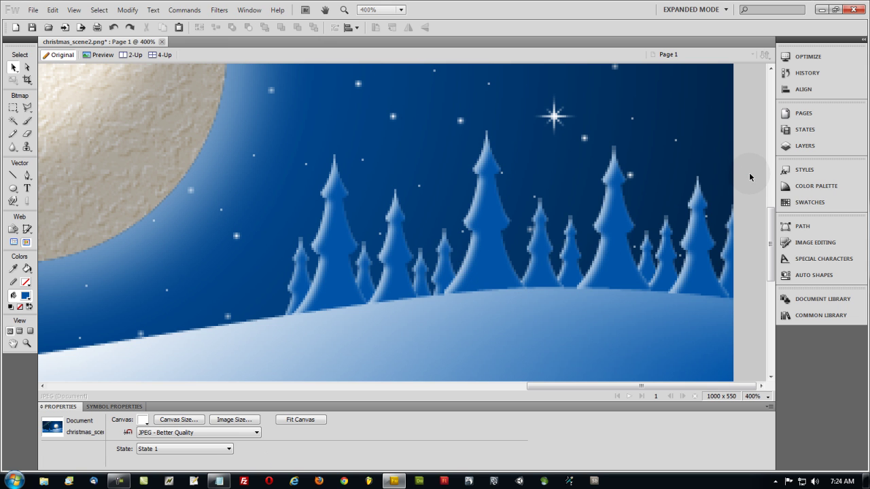
key("ctrl+1")
left_click(719, 234)
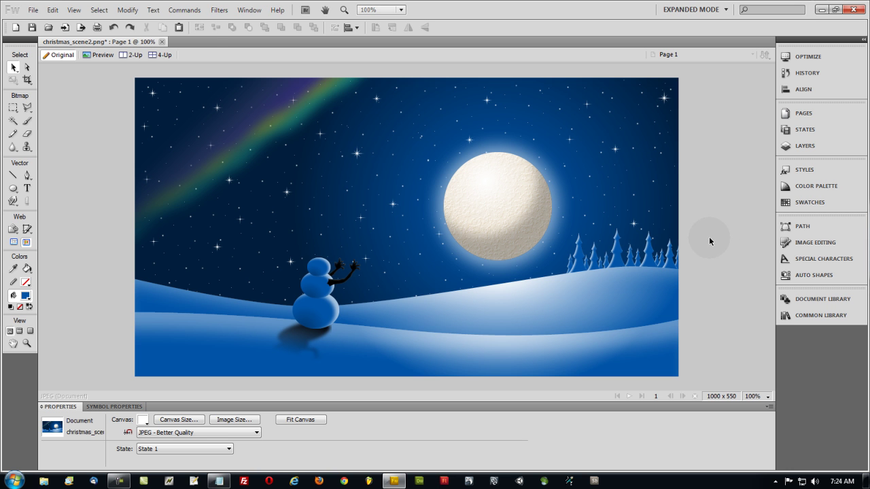
Select all 14 forest trees and group them with Ctrl+G.
left_click(682, 261)
scroll(720, 251, "up", 3)
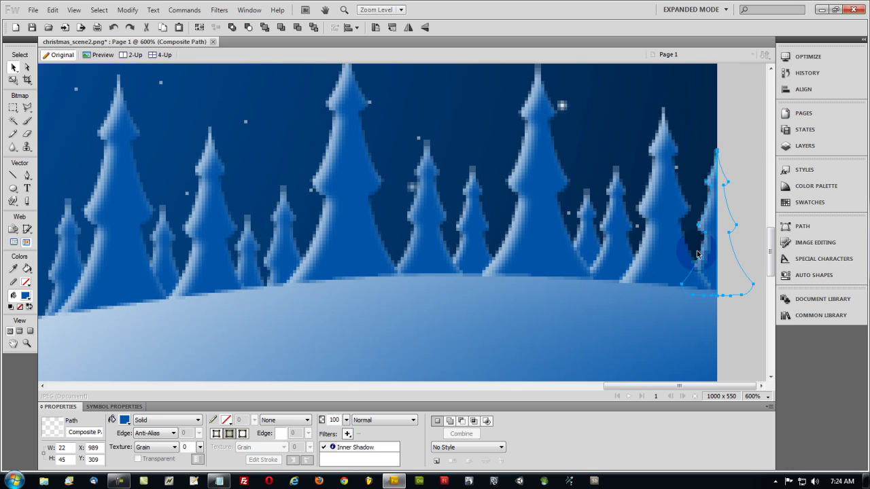
left_click(666, 248, "shift")
left_click(619, 245, "shift")
left_click(590, 242, "shift")
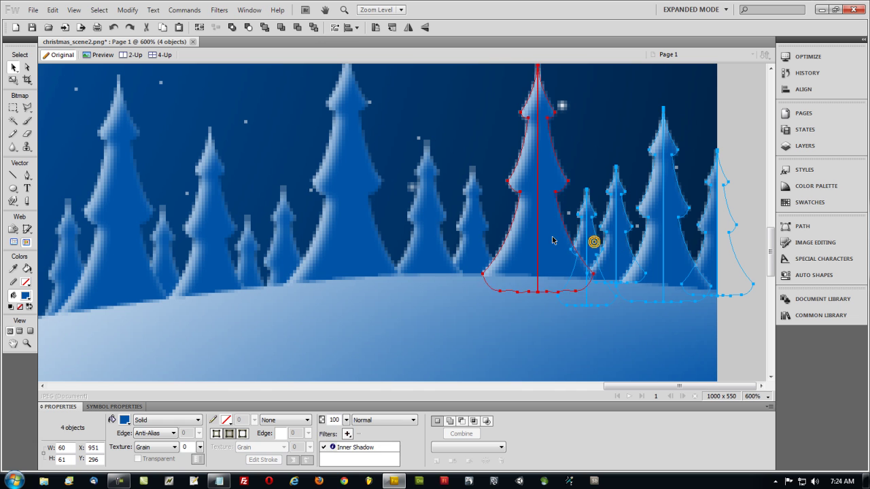
left_click(547, 236, "shift")
left_click(480, 242, "shift")
left_click(435, 250, "shift")
left_click(345, 246, "shift")
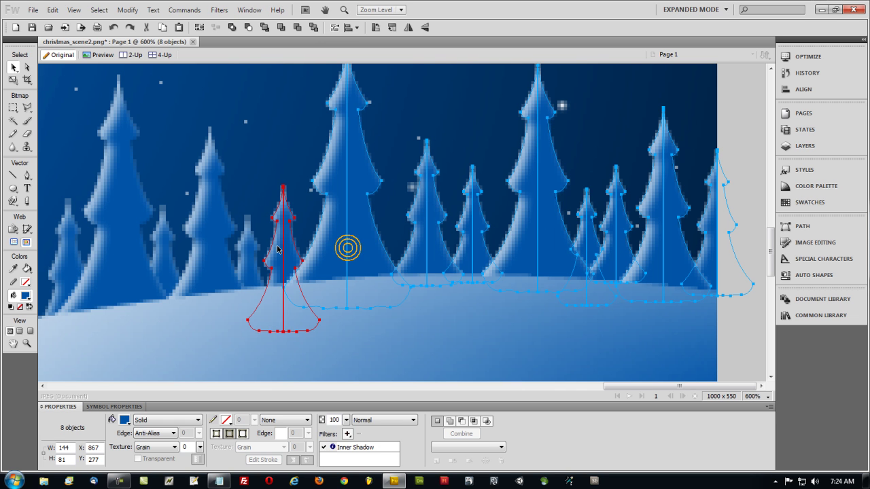
left_click(277, 246, "shift")
left_click(247, 253, "shift")
left_click(208, 253, "shift")
left_click(167, 254, "shift")
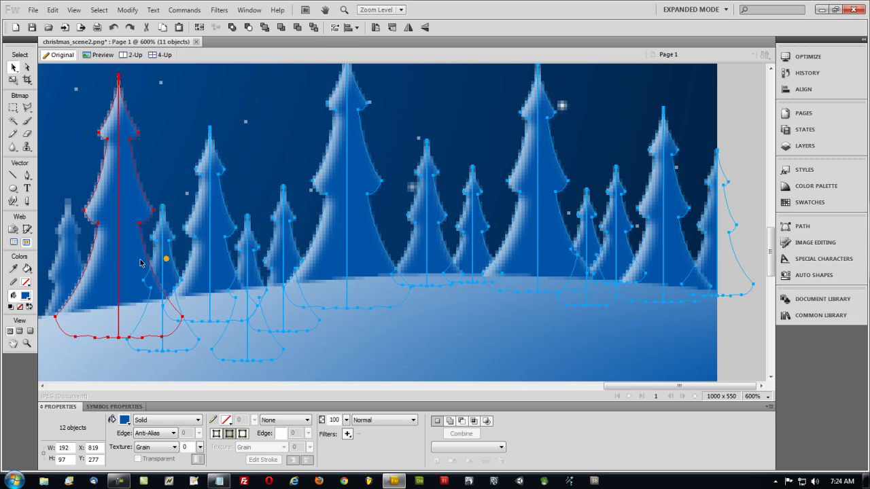
left_click(122, 260, "shift")
left_click(68, 265, "shift")
left_click(217, 233, "shift")
key("ctrl+minus")
key("ctrl+minus")
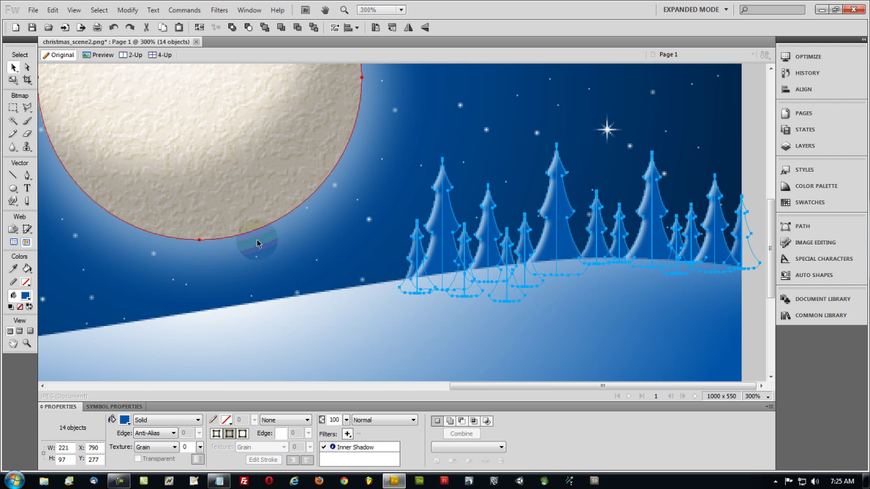
key("ctrl+g")
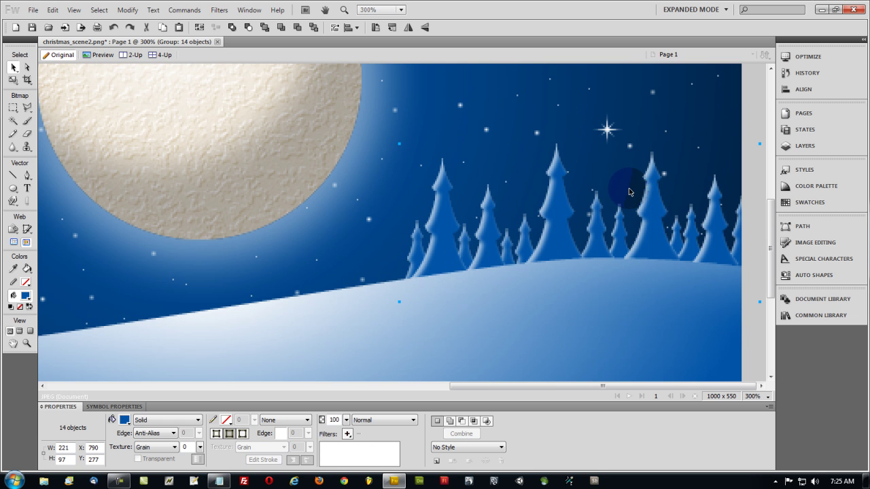
Widen the tree group toward the moon with the Scale tool, nudge it down, then undo the last enlargement.
key("ctrl+1")
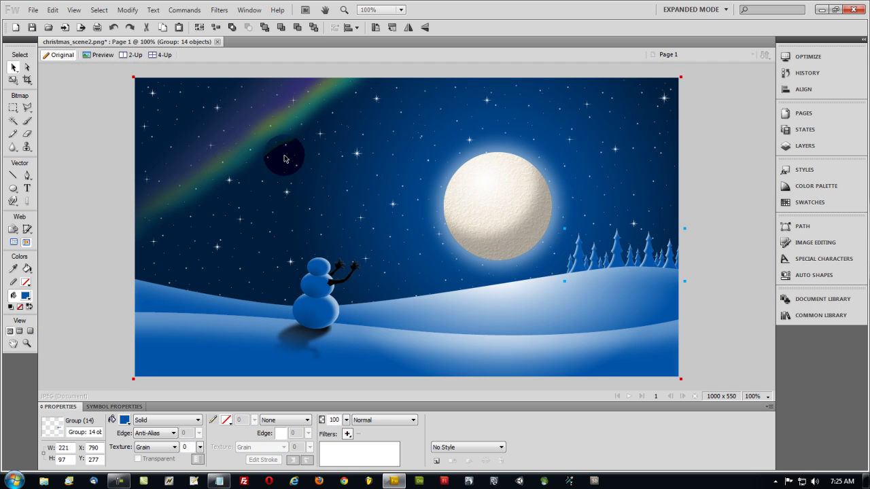
left_click(13, 81)
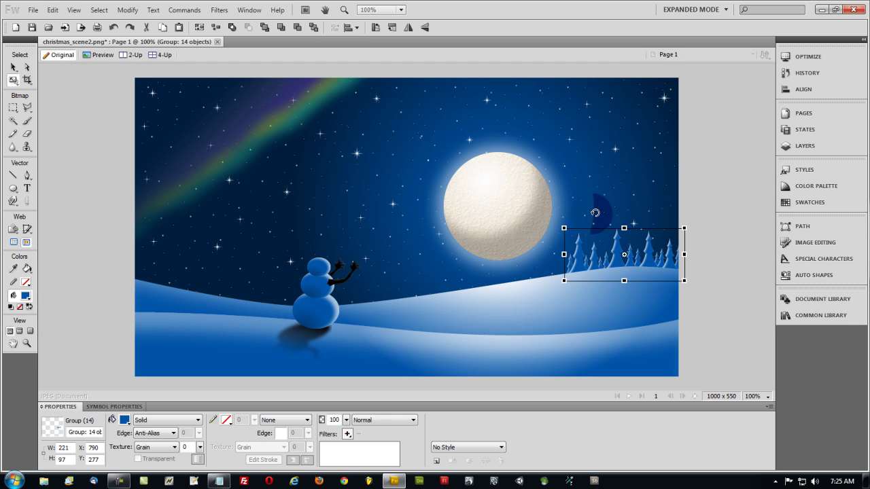
mouse_move(624, 228)
left_mouse_down()
mouse_move(621, 199)
mouse_move(623, 236)
left_mouse_up()
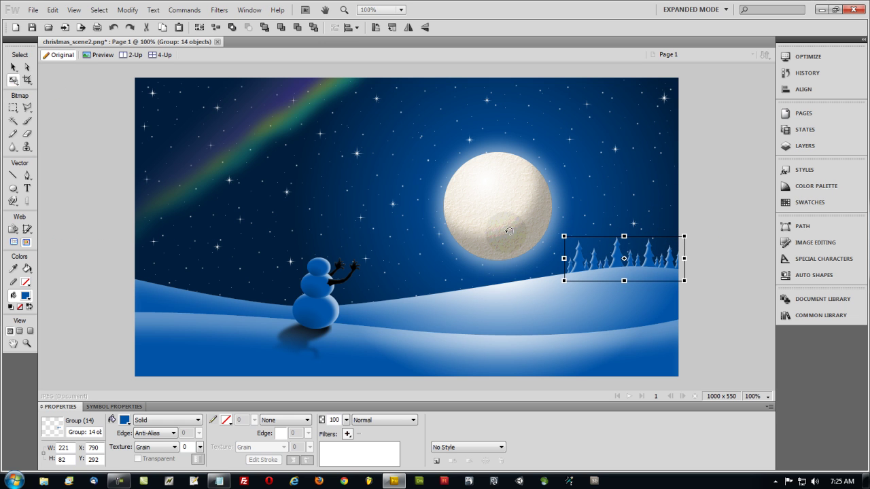
left_click_drag(564, 236, 550, 225)
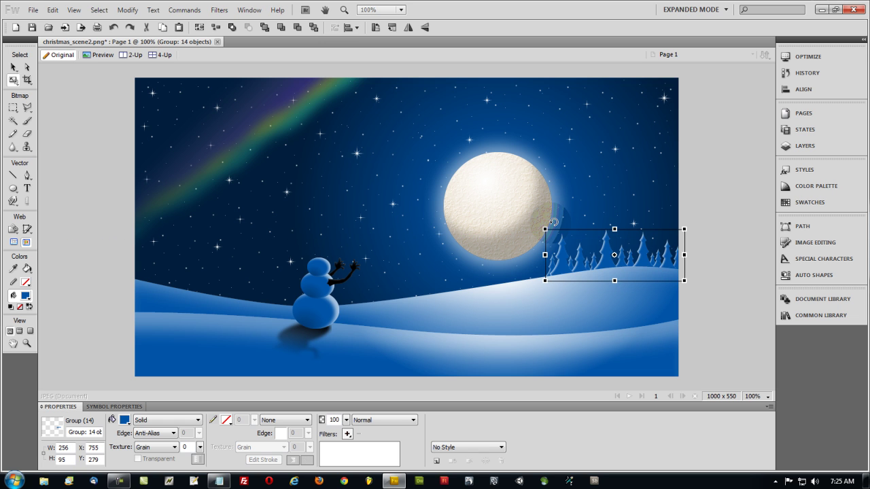
left_click(15, 81)
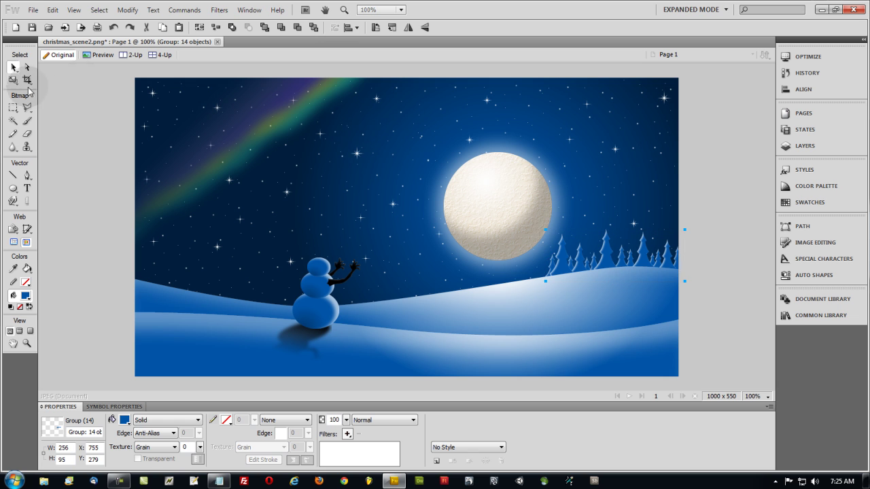
left_click_drag(545, 229, 515, 217)
key("Return")
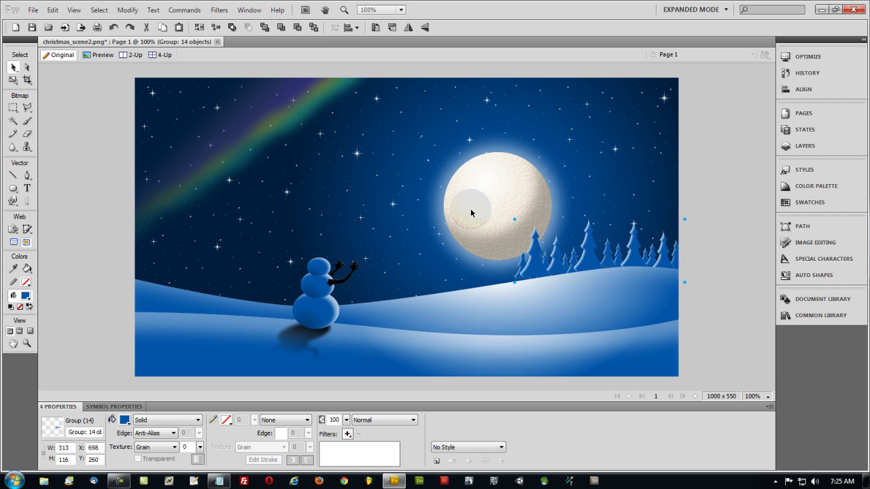
key("Down")
key("Down")
key("Down")
key("Down")
key("Down")
key("Down")
key("Down")
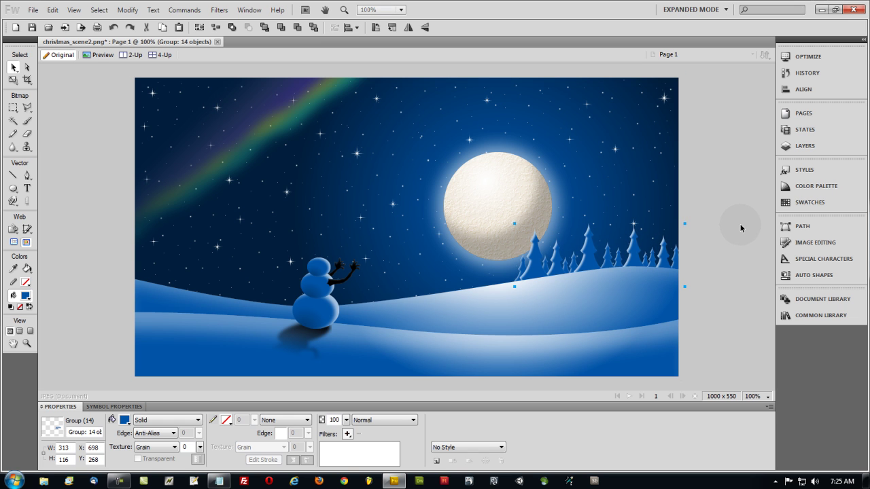
key("Down")
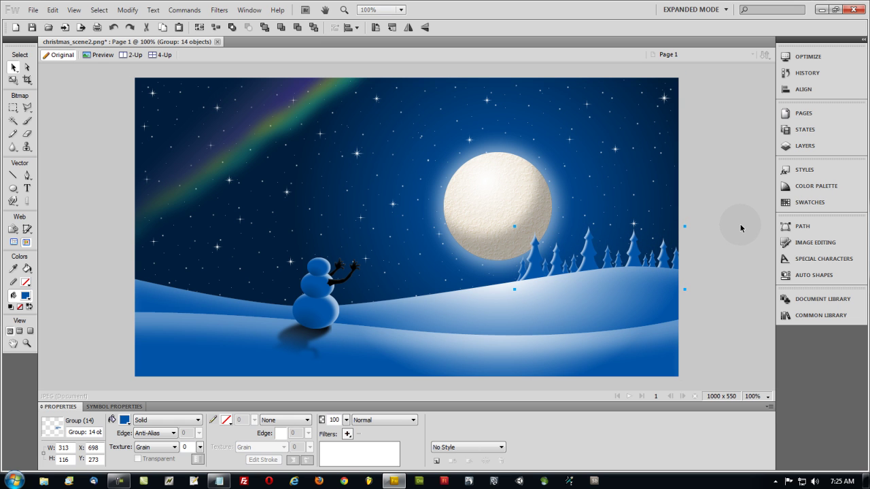
key("ctrl+z")
key("ctrl+z")
key("ctrl+z")
key("ctrl+z")
key("ctrl+z")
key("ctrl+z")
key("ctrl+z")
key("ctrl+z")
key("ctrl+z")
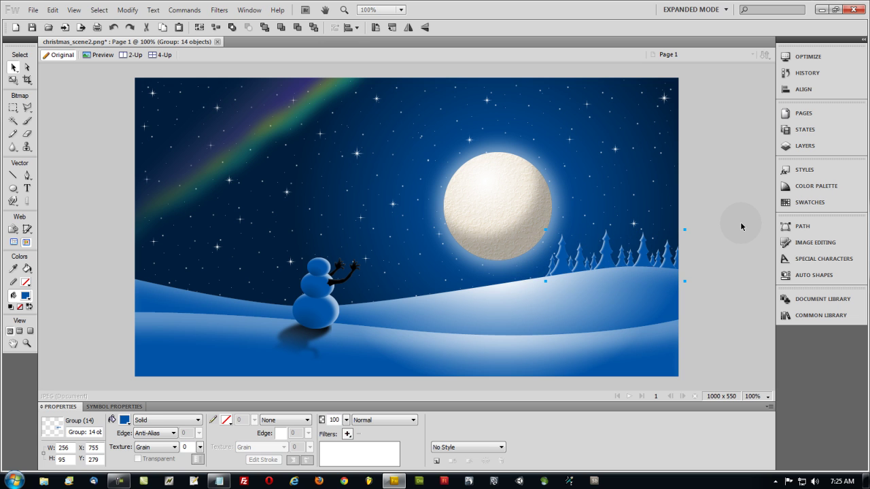
Refill the forest tree group with darker blue R0 G65 B130 by lowering luminance.
left_click(742, 226)
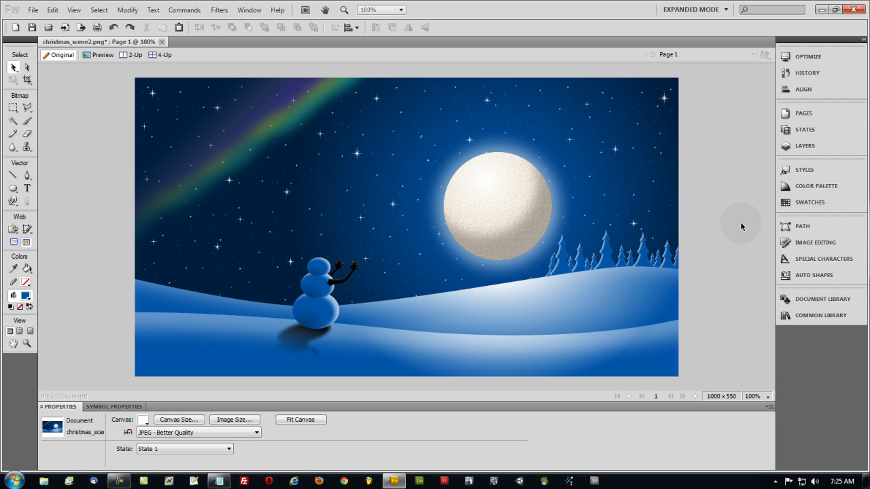
left_click(641, 248)
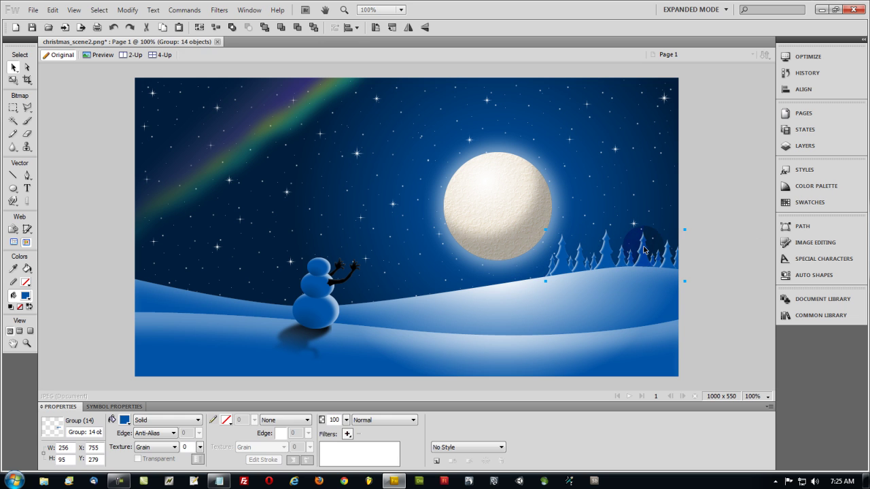
left_click(124, 420)
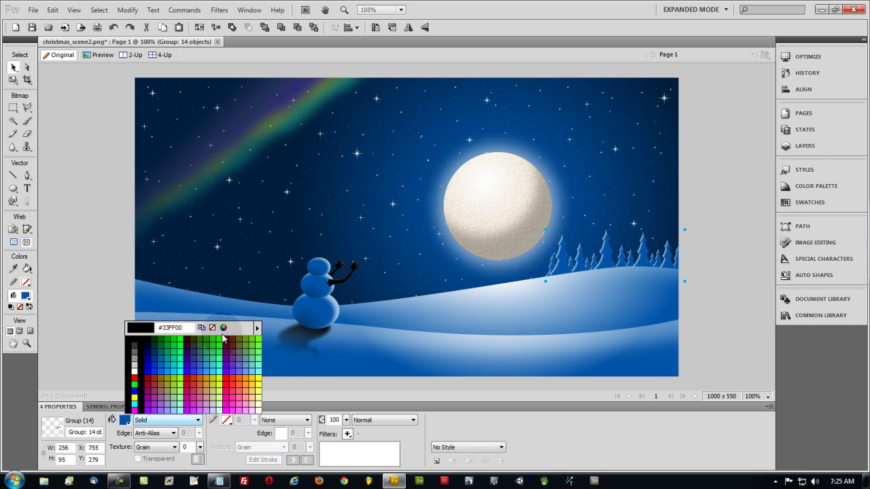
left_click(225, 330)
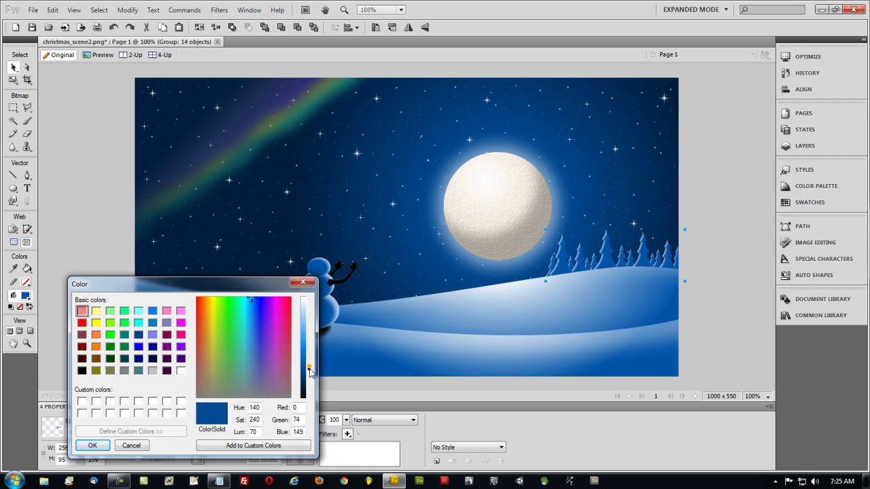
left_click_drag(309, 364, 310, 372)
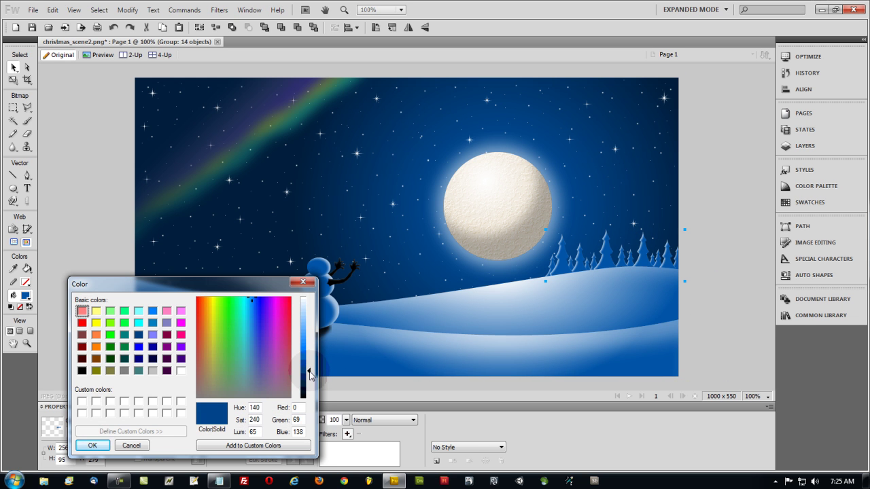
left_click(93, 446)
left_click(85, 204)
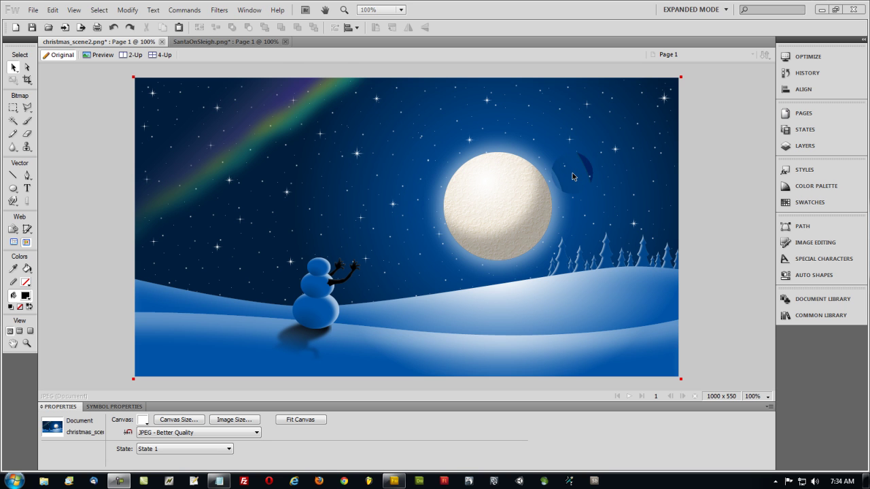
Switch to SantaOnSleigh.png, select the whole sleigh silhouette and zoom in on it.
left_click(329, 65)
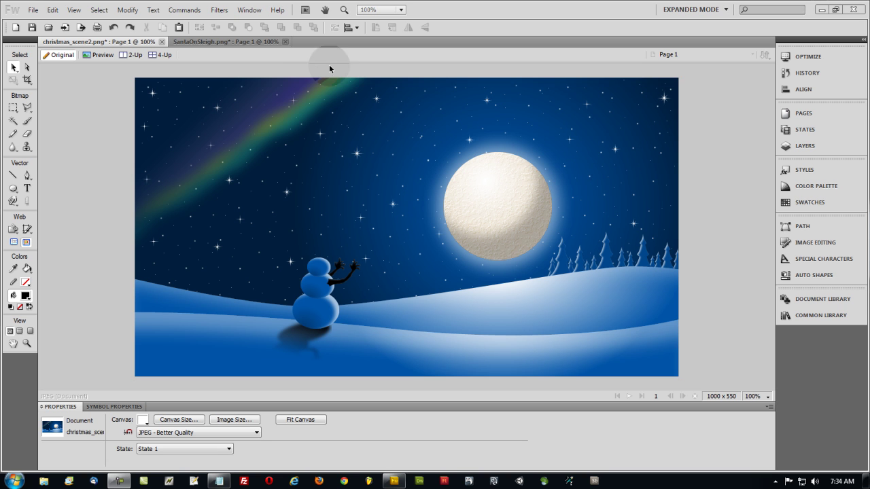
left_click(245, 43)
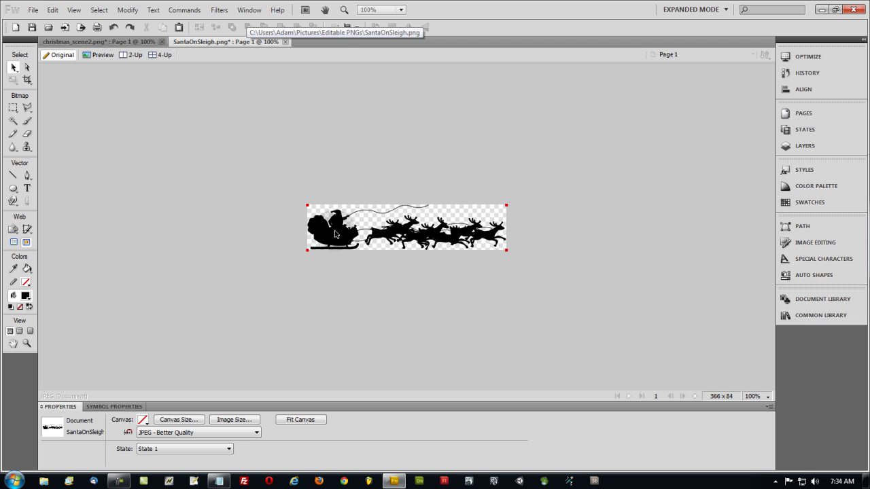
key("ctrl+a")
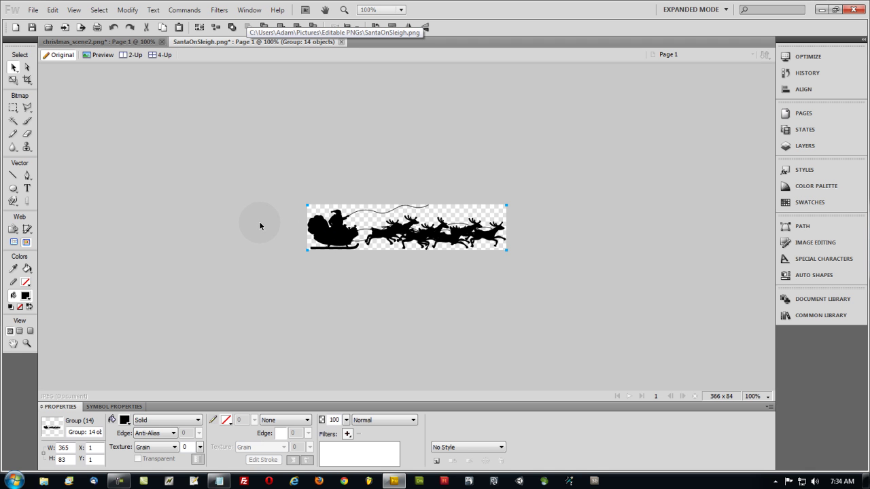
key("ctrl+equal")
key("ctrl+equal")
key("ctrl+equal")
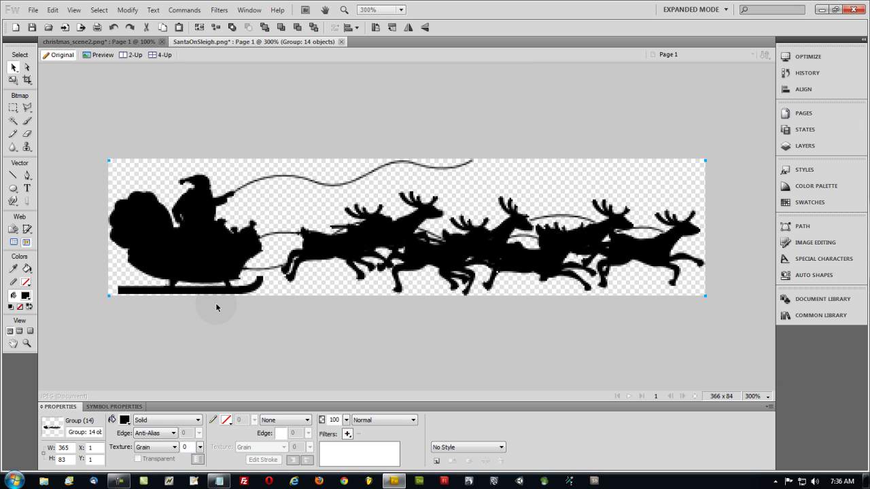
key("ctrl+minus")
key("ctrl+minus")
key("ctrl+minus")
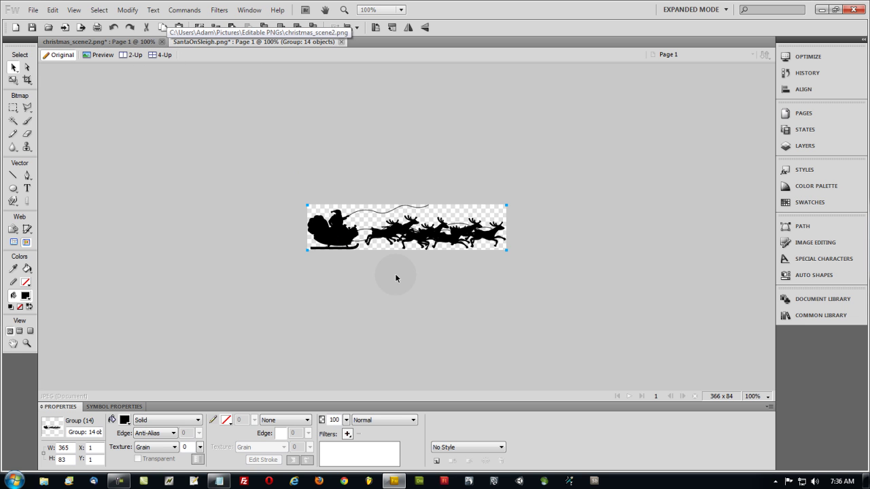
key("ctrl+plus")
key("ctrl+plus")
key("ctrl+plus")
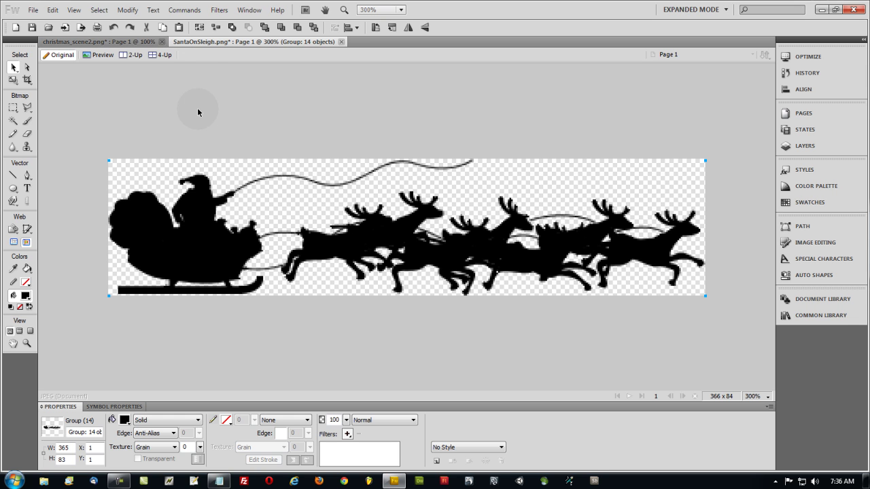
Paste the Santa sleigh silhouette into christmas_scene2.png and drag it onto the moon.
left_click(102, 42)
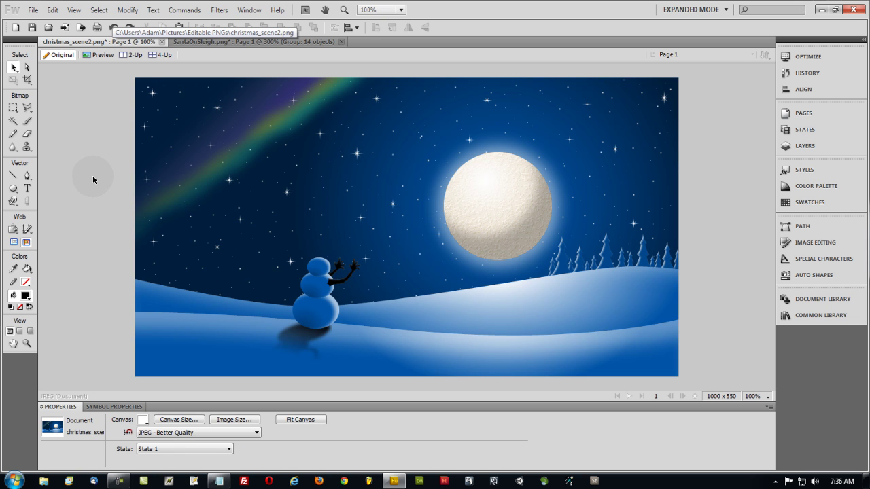
key("ctrl+v")
left_click_drag(431, 187, 509, 197)
Tilt the sleigh slightly upward and slide it further right across the moon.
left_click(12, 81)
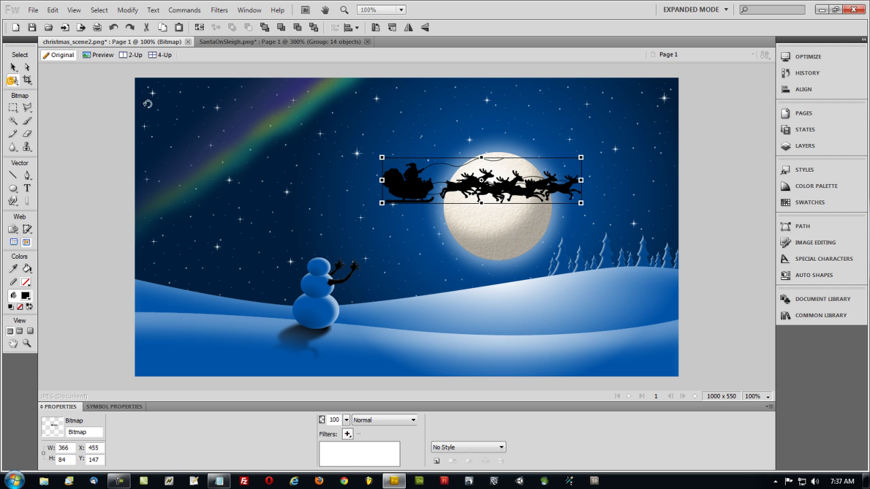
left_click_drag(579, 109, 581, 107)
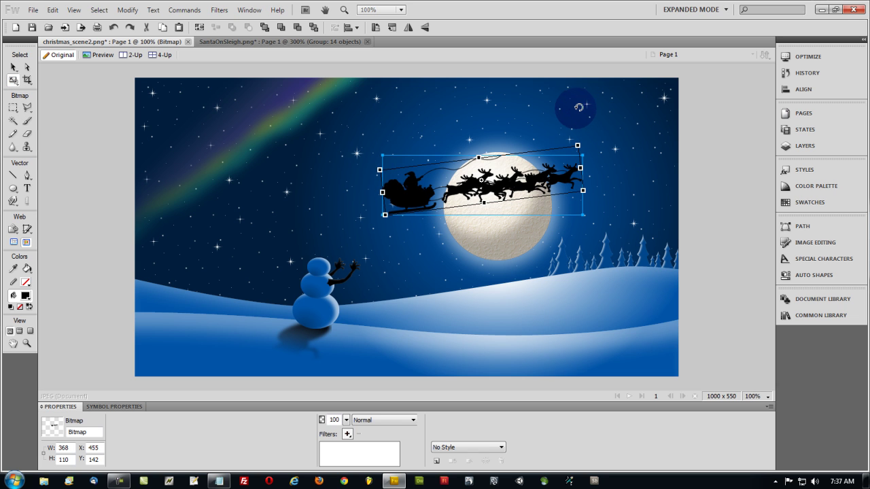
left_click(86, 108)
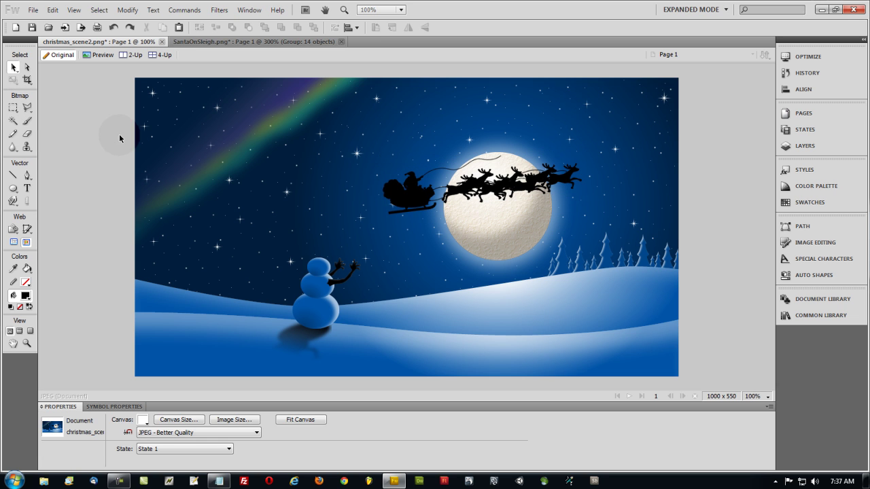
left_click_drag(421, 187, 468, 193)
left_click(722, 134)
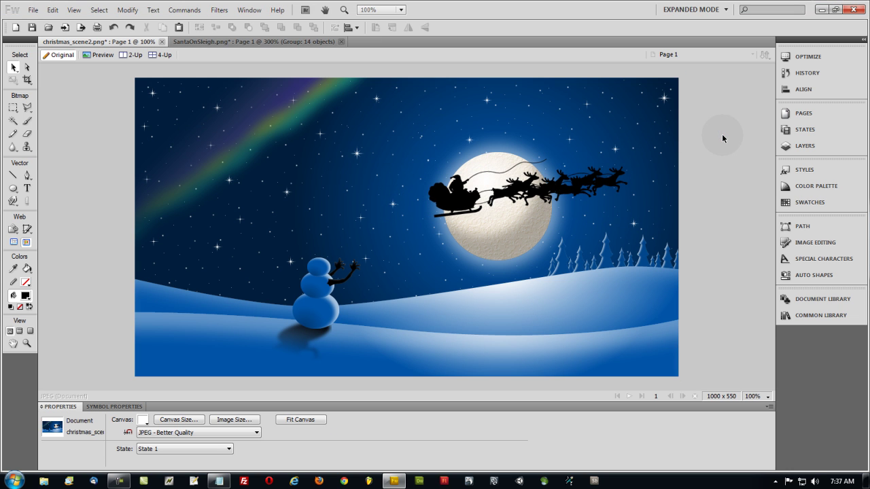
left_click_drag(588, 182, 618, 188)
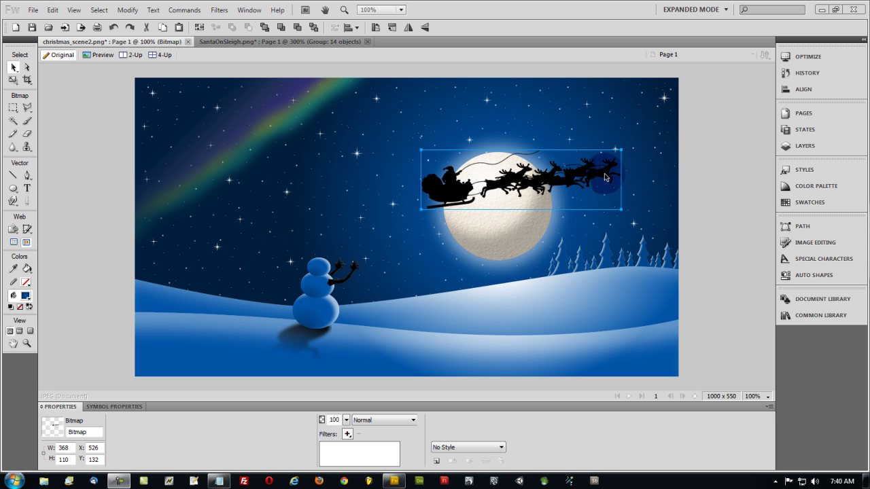
Draw a small ellipse on the lead reindeer's nose and give it a solid red fill.
scroll(604, 173, "up", 3)
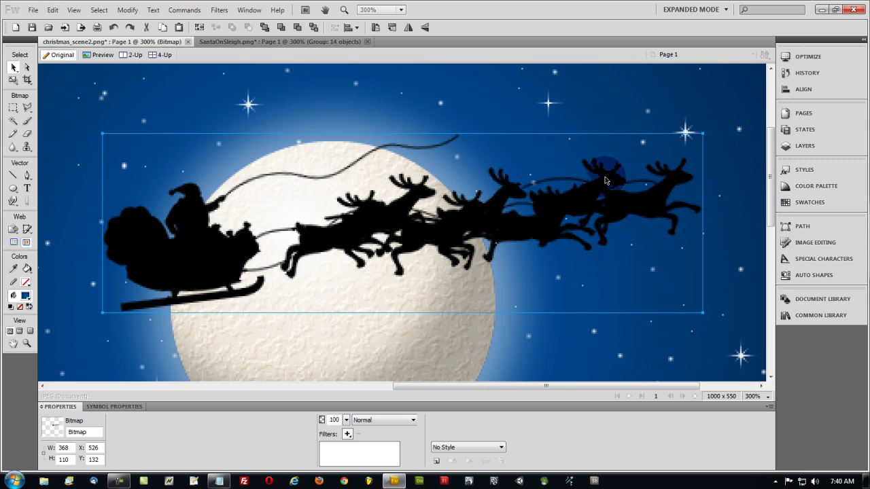
left_click(13, 190)
left_click(60, 211)
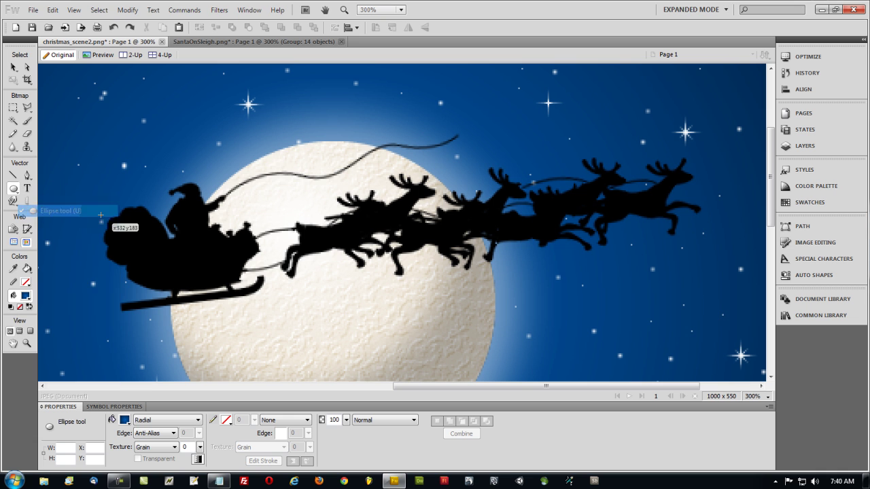
left_click(691, 172)
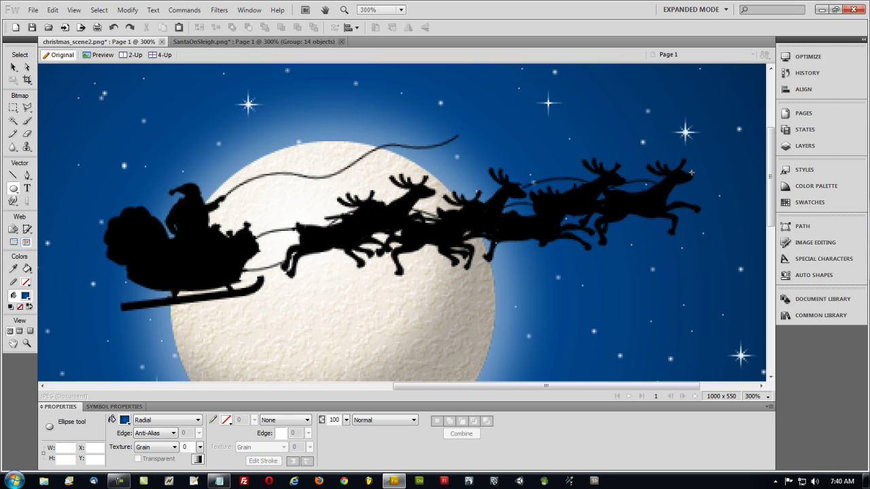
left_click_drag(691, 172, 695, 176)
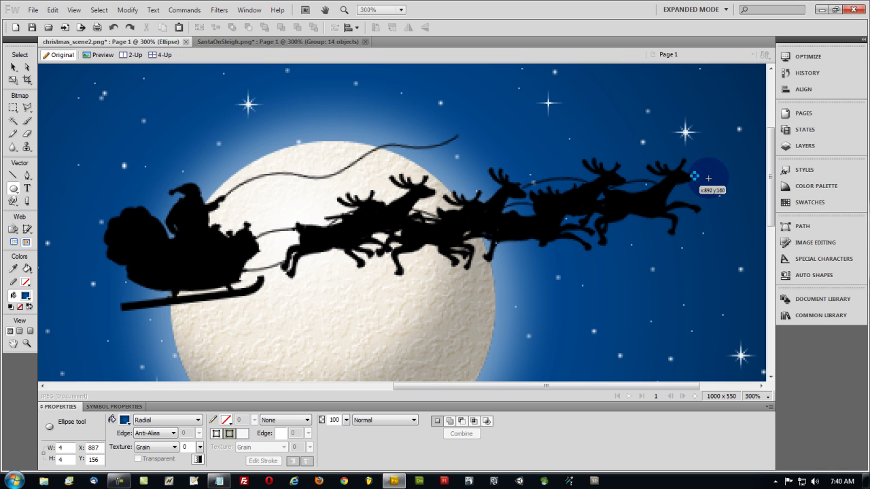
left_click(170, 420)
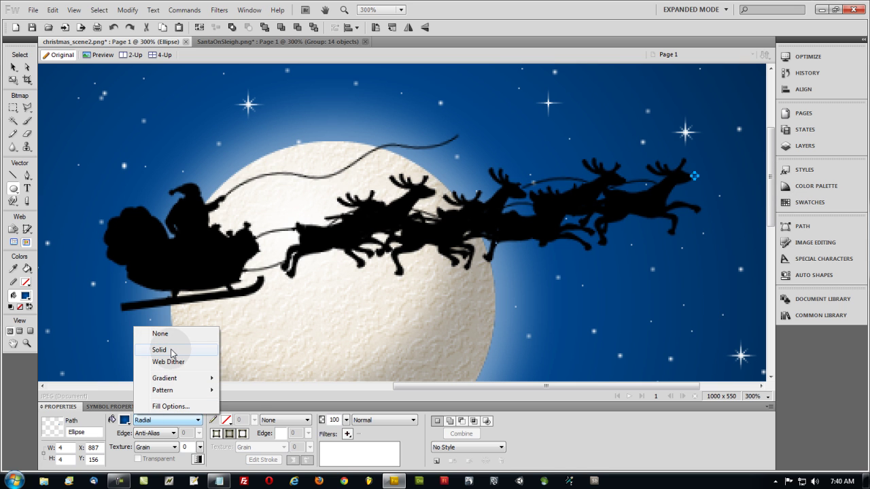
left_click(159, 350)
left_click(124, 420)
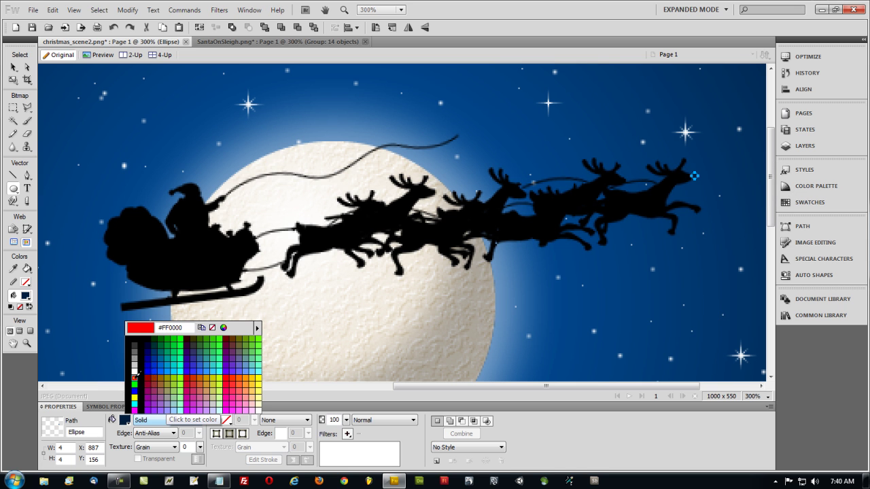
left_click(136, 376)
Resize the red nose ellipse to width 2 and height 2.
key("v")
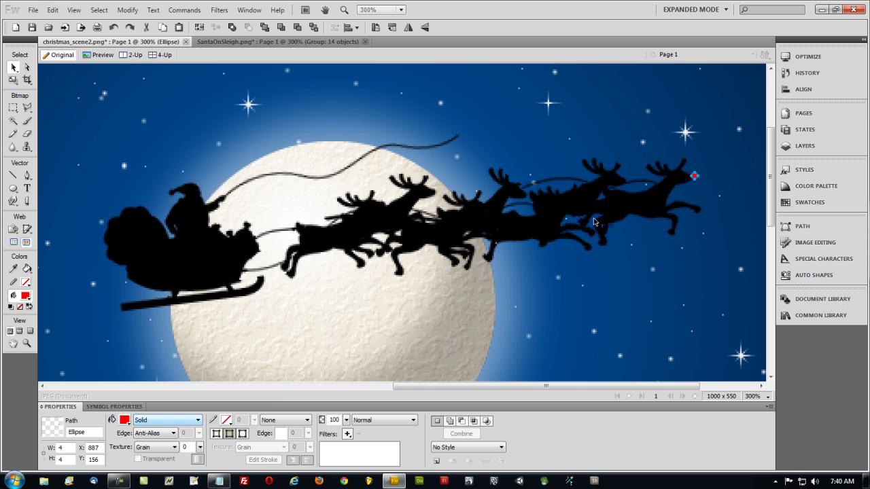
key("ctrl+minus")
key("ctrl+minus")
key("ctrl+minus")
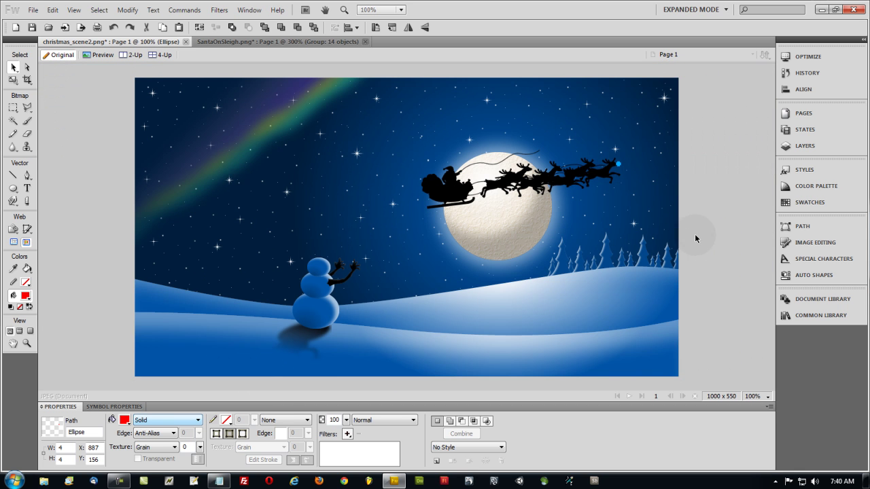
left_click(628, 178)
left_click(619, 164)
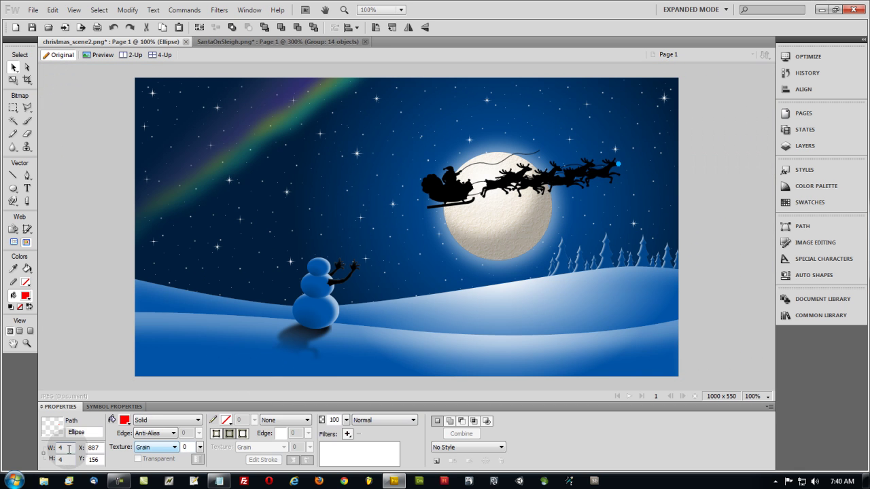
double_click(65, 448)
type("2")
double_click(61, 459)
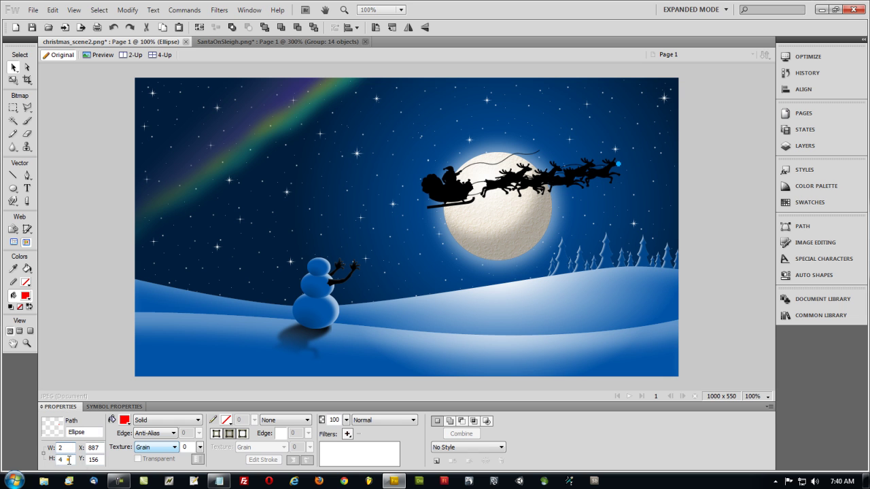
type("2")
key("Return")
left_click(693, 193)
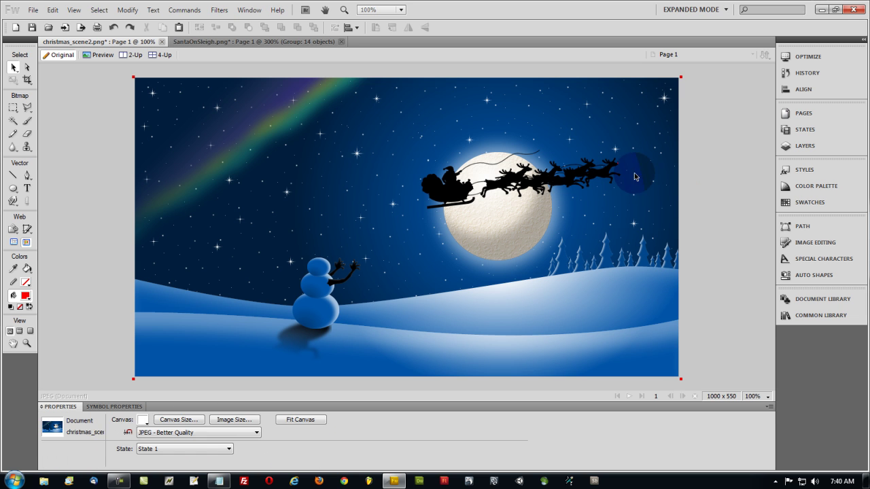
left_click(618, 163)
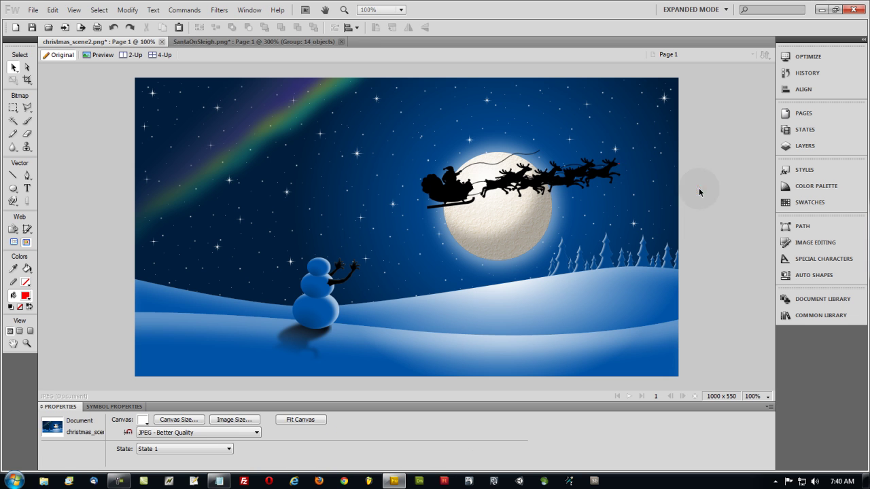
left_click(618, 164)
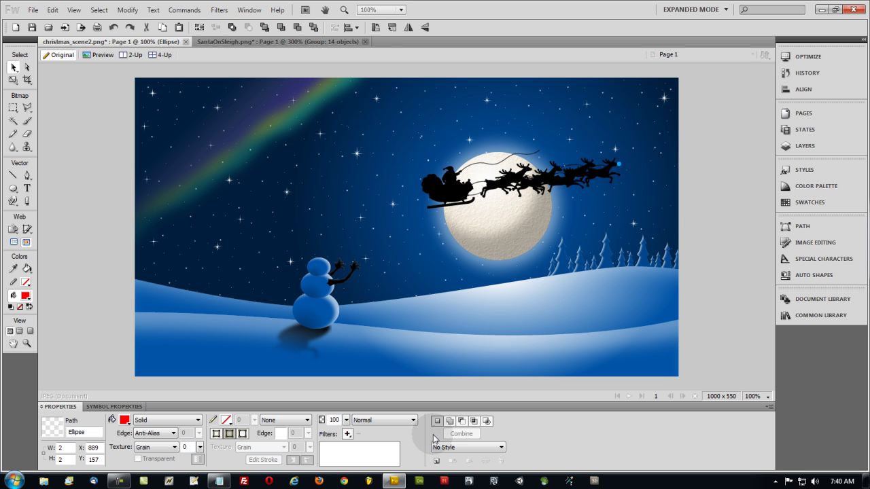
Add a Shadow and Glow > Glow filter to the red nose.
key("ctrl+4")
left_click(520, 265)
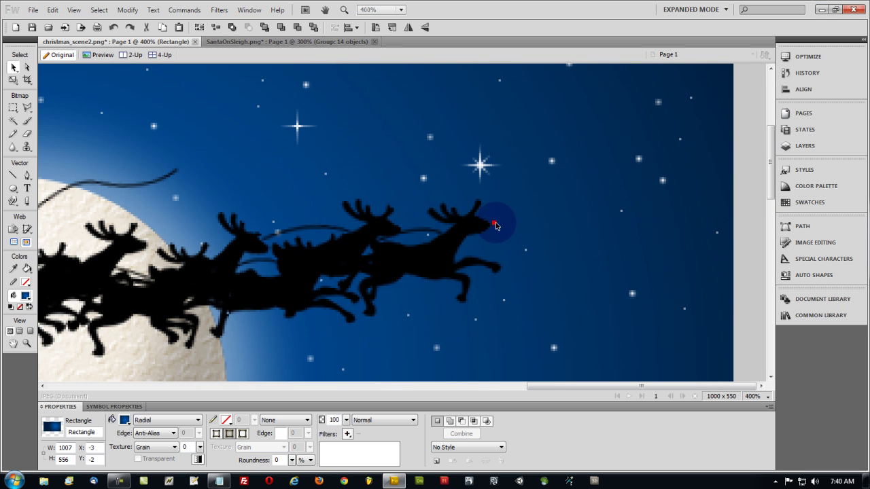
left_click(495, 225)
left_click(348, 434)
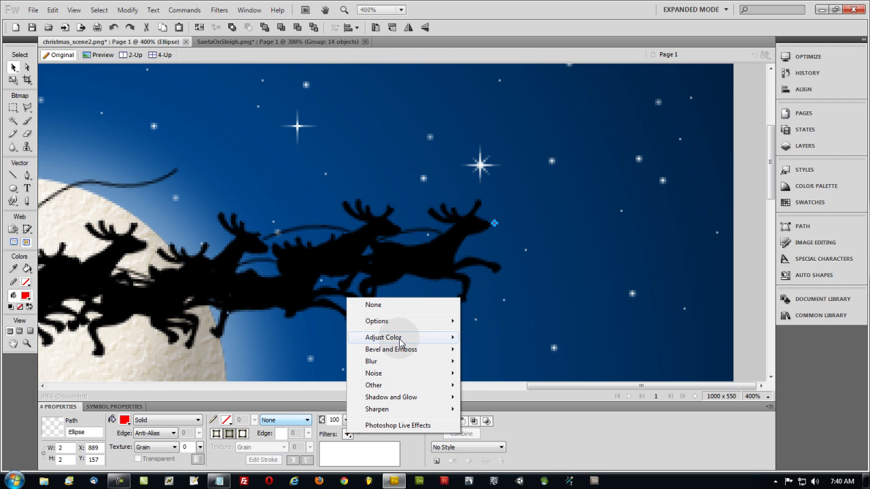
mouse_move(397, 399)
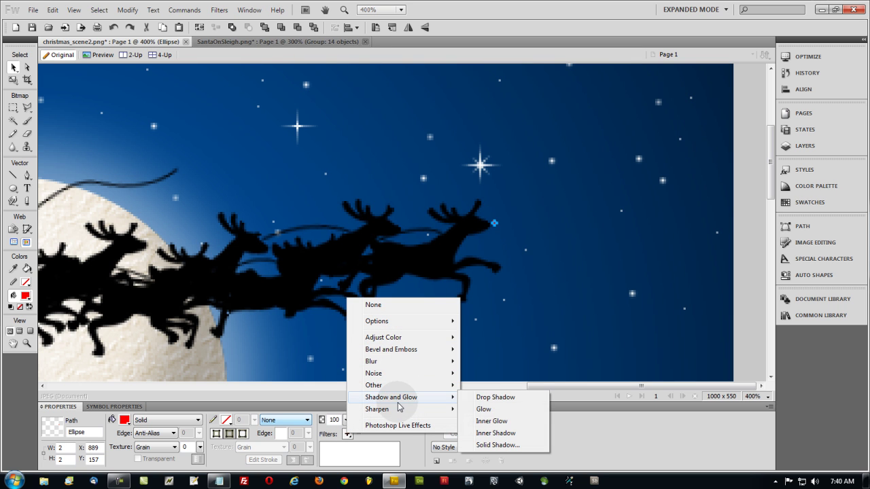
left_click(488, 410)
left_click(749, 297)
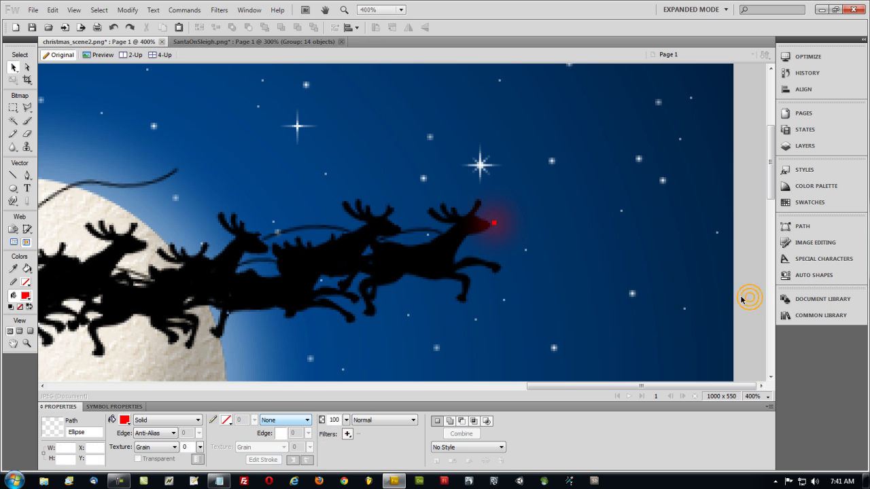
key("ctrl+1")
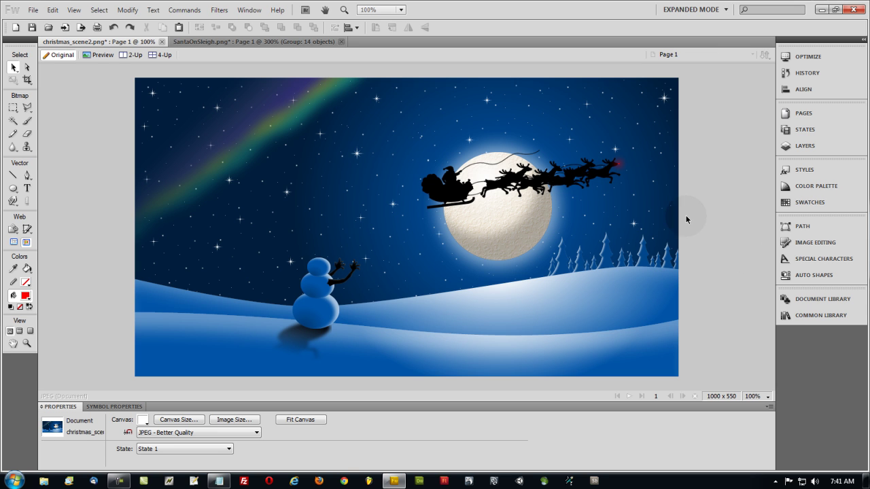
Select the glowing nose with the sleigh and group them with Ctrl+G.
left_click(625, 165)
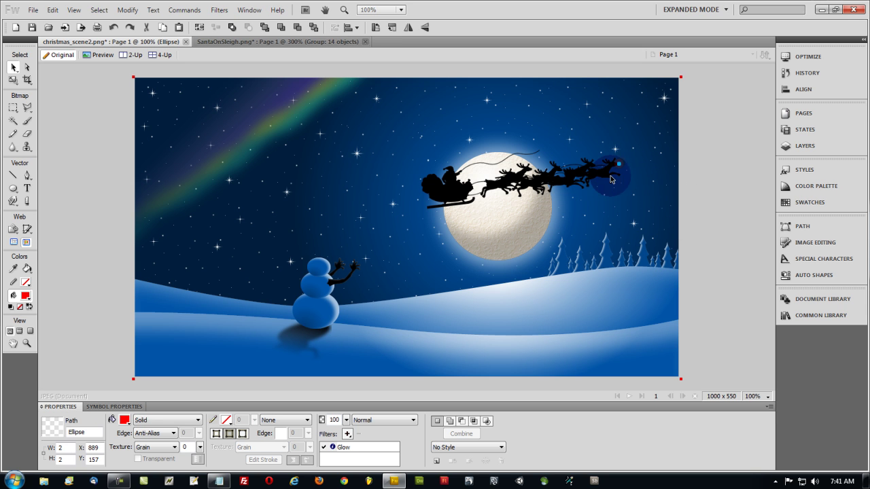
left_click(611, 173)
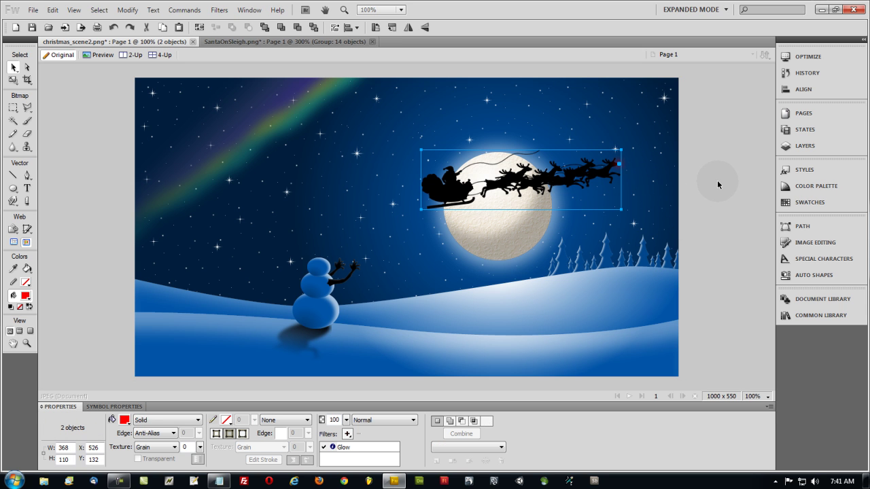
key("ctrl+g")
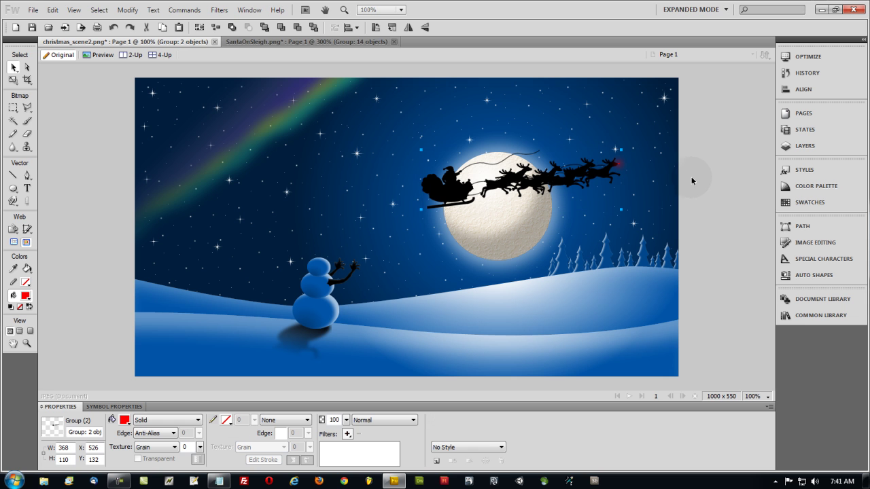
Try the sleigh group lower above the snowman, then drag the right tree line beside the snowman.
left_click_drag(605, 180, 407, 240)
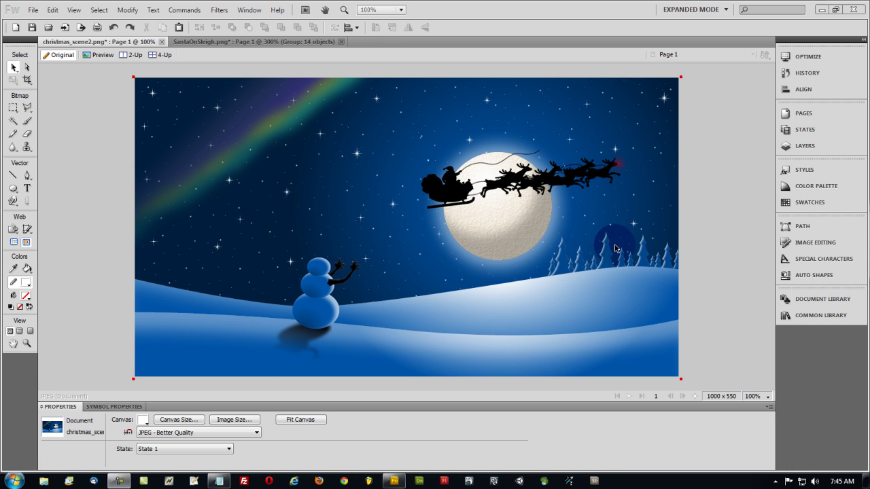
left_click(615, 248)
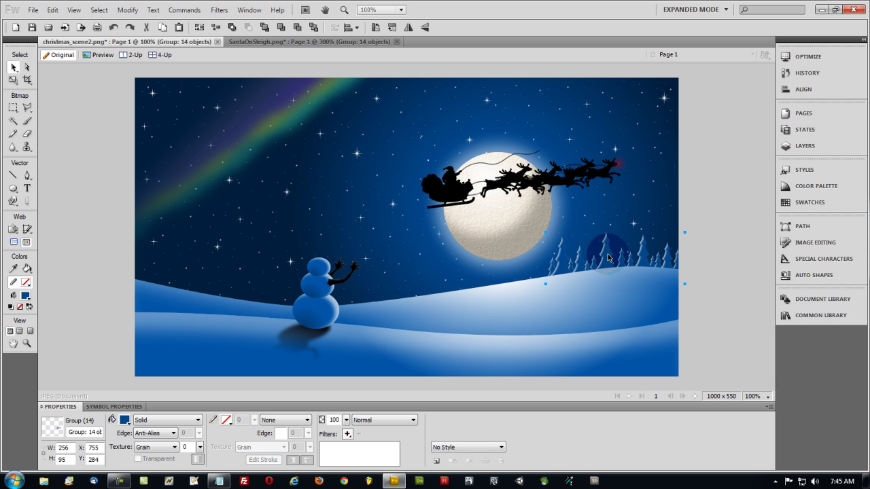
left_click_drag(608, 257, 247, 257)
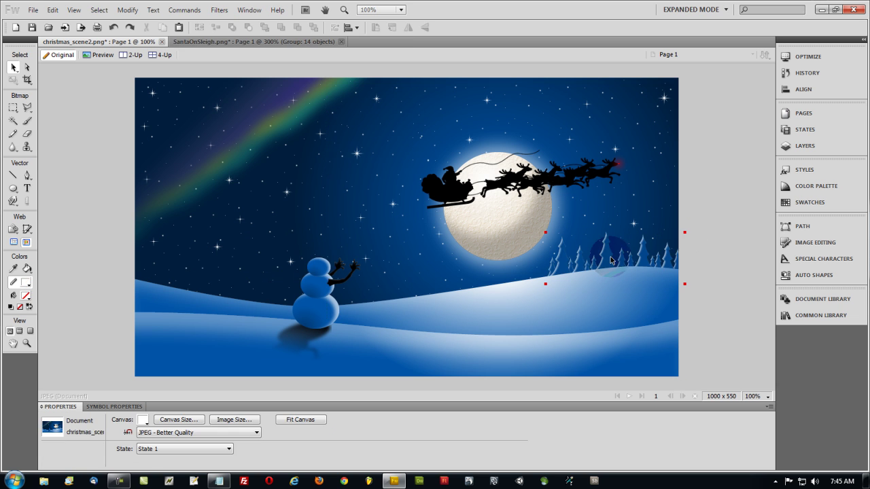
Alt-drag a copy of the tree line to the left hill beside the snowman, then deselect.
left_click(607, 250)
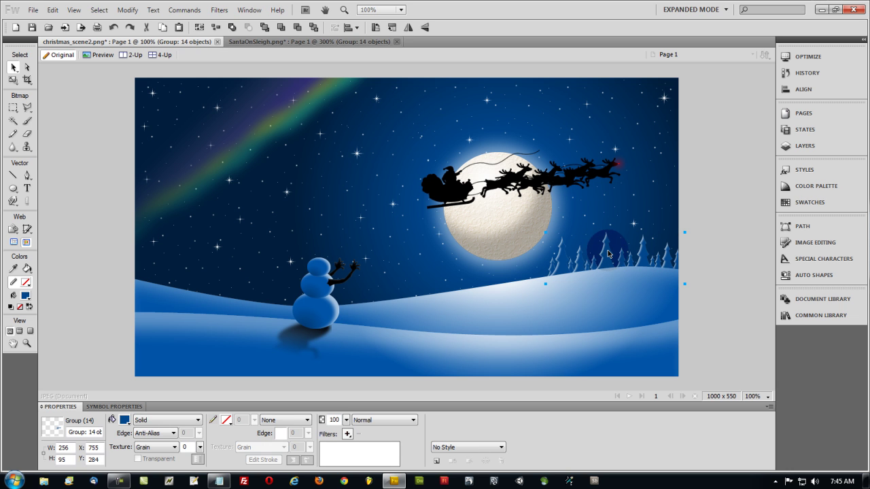
left_click_drag(612, 254, 226, 250)
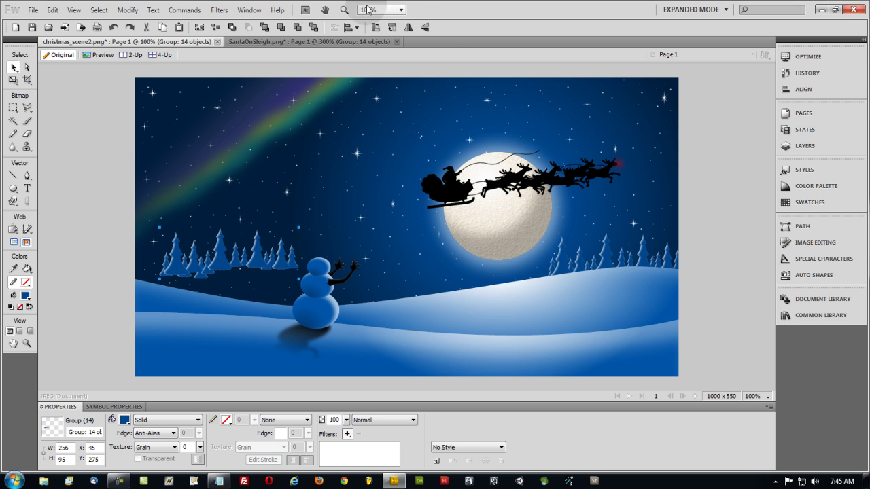
left_click(252, 207)
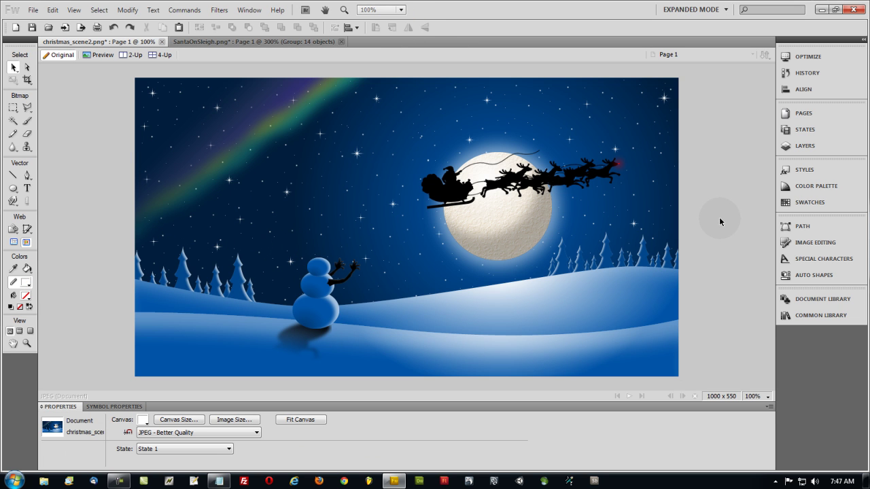
Add 'Merry Christmas' text in the upper-left sky.
left_click(27, 190)
left_click(241, 166)
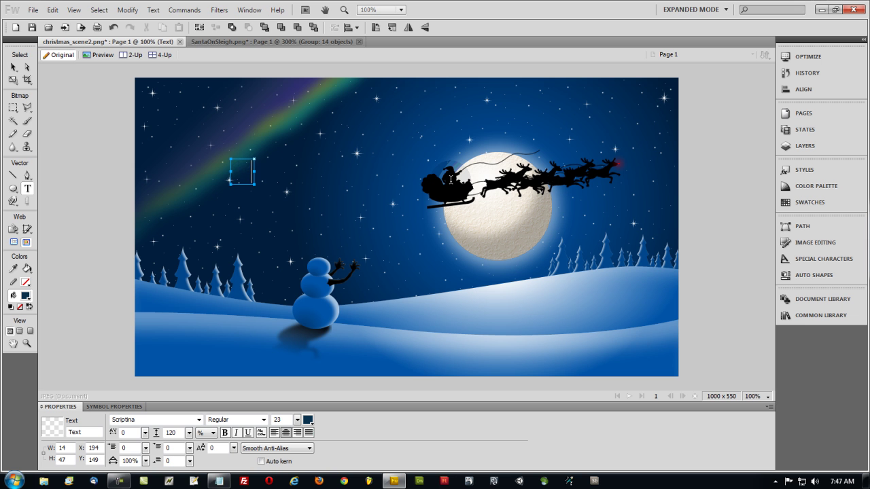
key("ctrl+v")
left_click(13, 68)
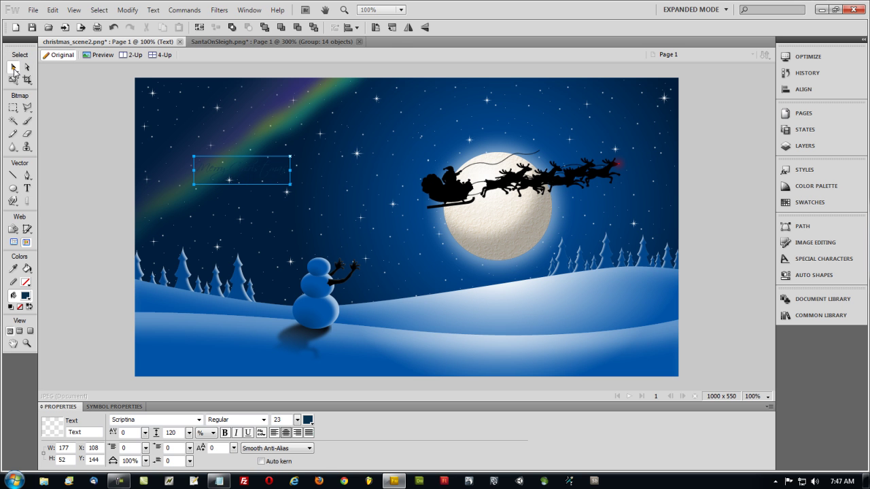
Make the greeting white at size 48 and move it to the top left.
left_click(310, 424)
left_click(320, 363)
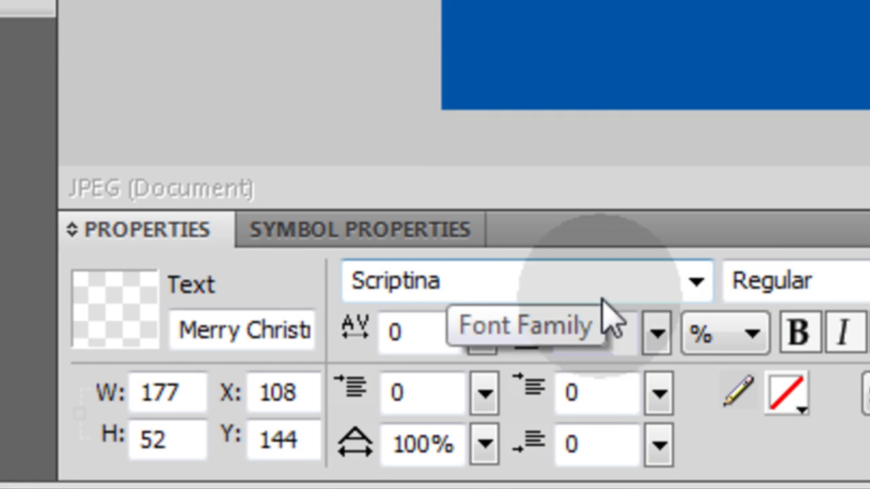
left_click_drag(869, 283, 869, 271)
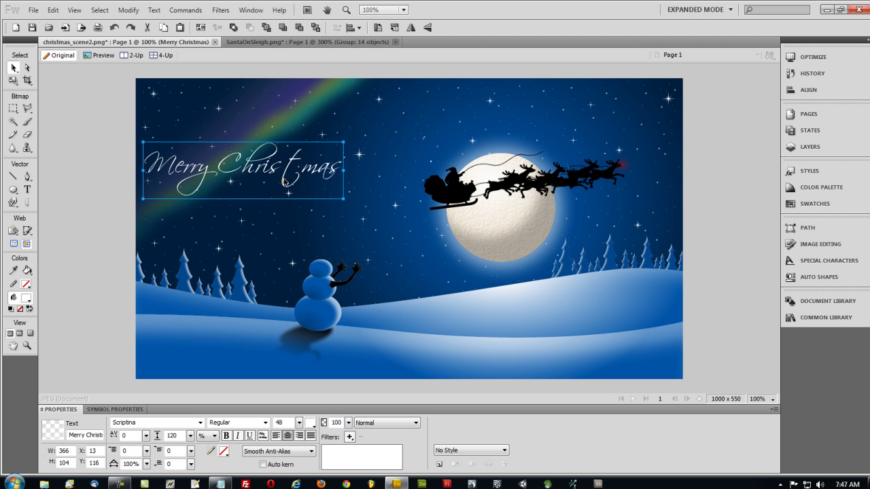
left_click_drag(283, 181, 305, 142)
left_click(132, 131)
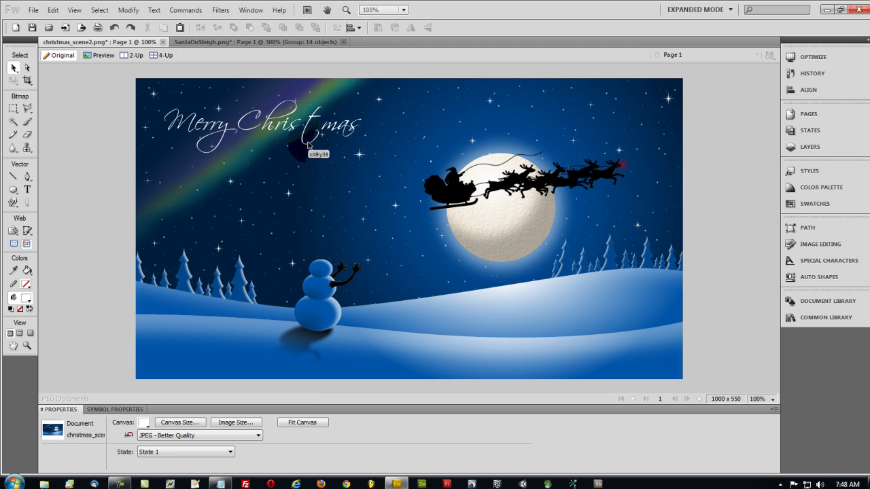
Give 'Merry Christmas' a light-blue Glow filter and nudge it slightly left and down.
left_click(94, 159)
left_click(217, 141)
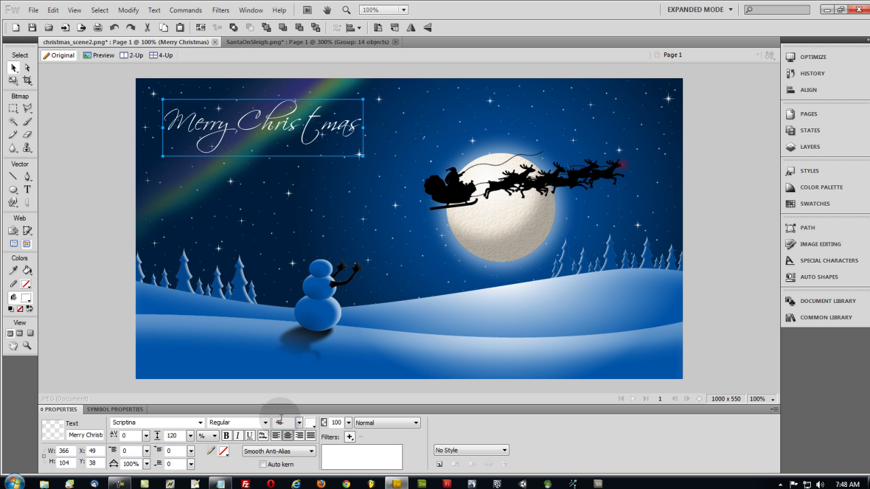
left_click(349, 437)
mouse_move(409, 400)
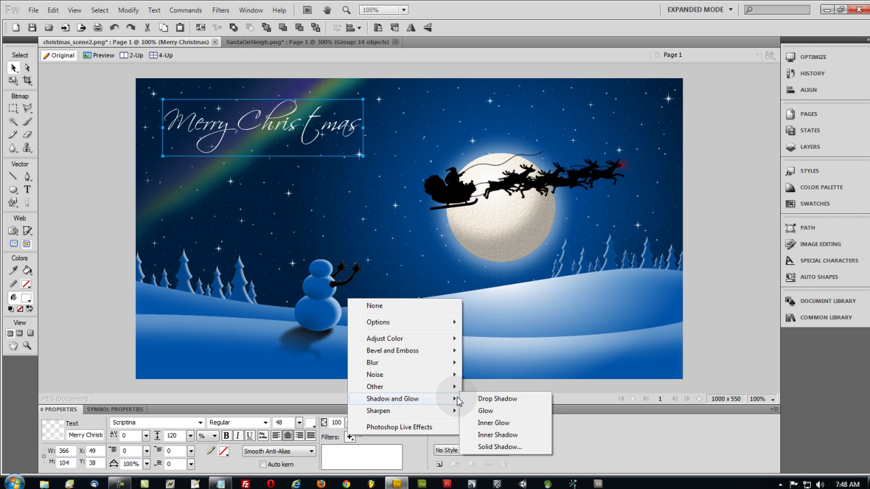
left_click(484, 411)
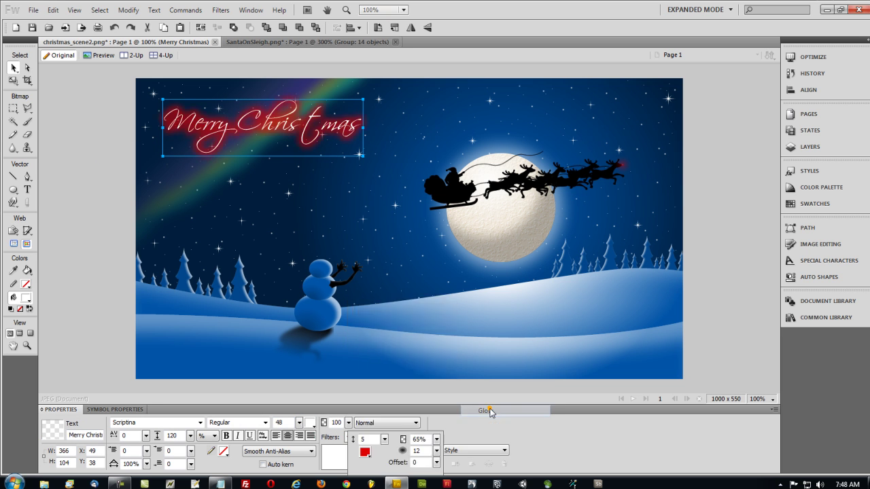
left_click(364, 452)
left_click(486, 359)
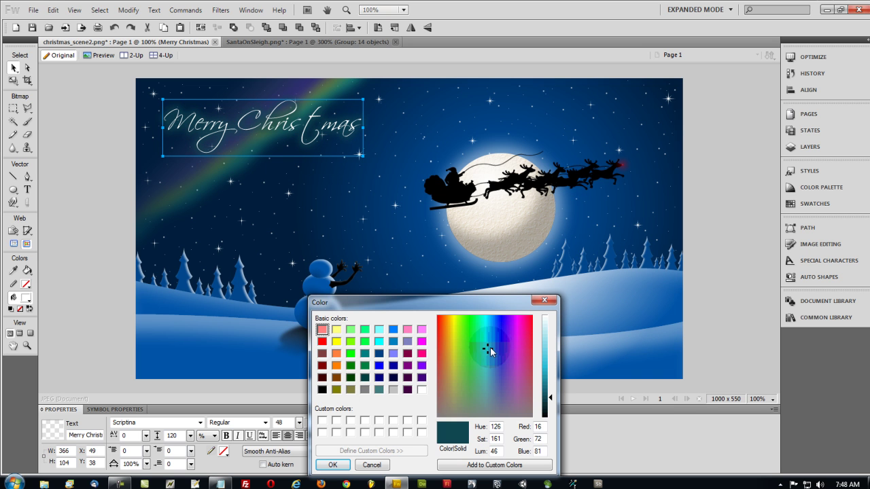
left_click(487, 333)
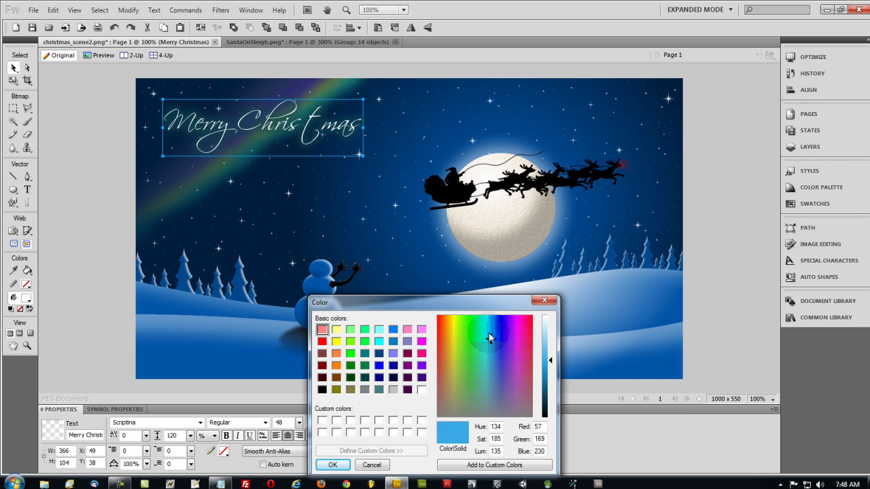
left_click(332, 465)
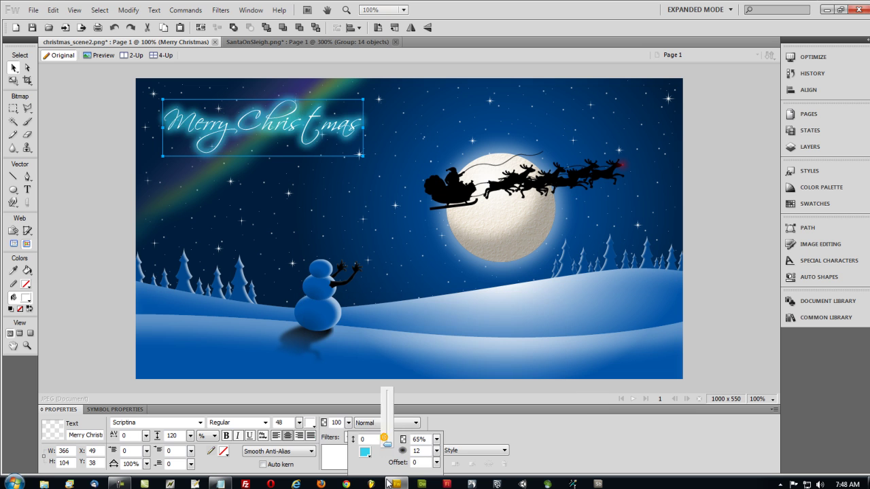
left_click(104, 175)
left_click_drag(294, 133, 288, 140)
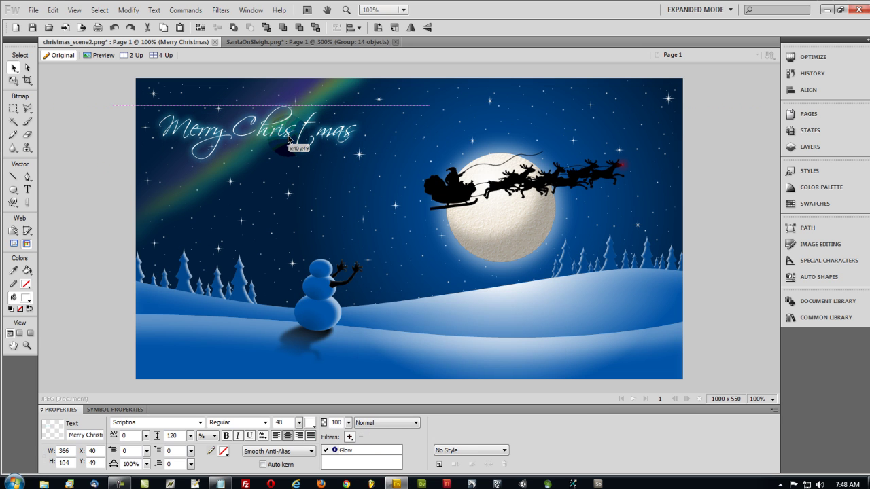
Type the author's signature, fill it with the scene's dark blue, and place it bottom right.
key("t")
left_click(550, 348)
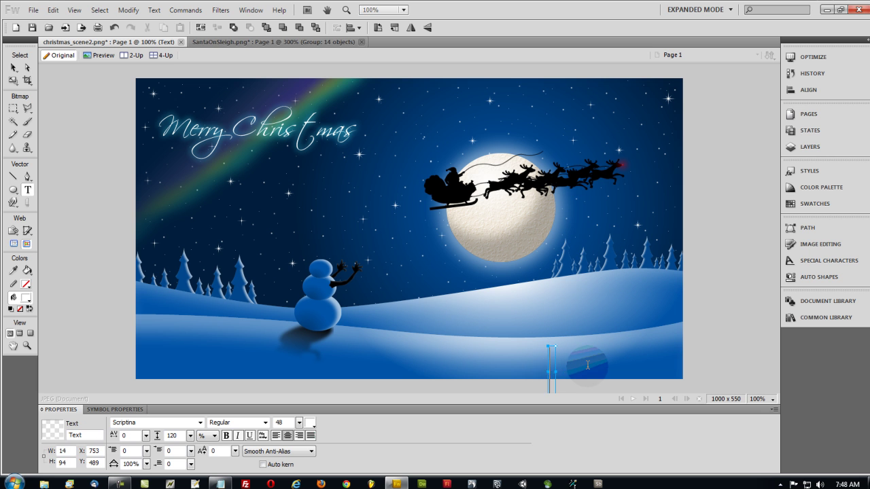
type("Adam Khoury")
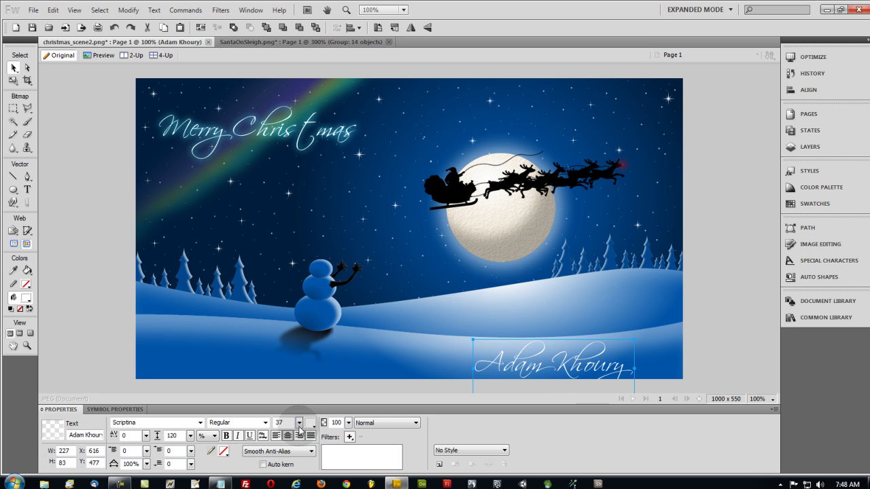
left_click(309, 424)
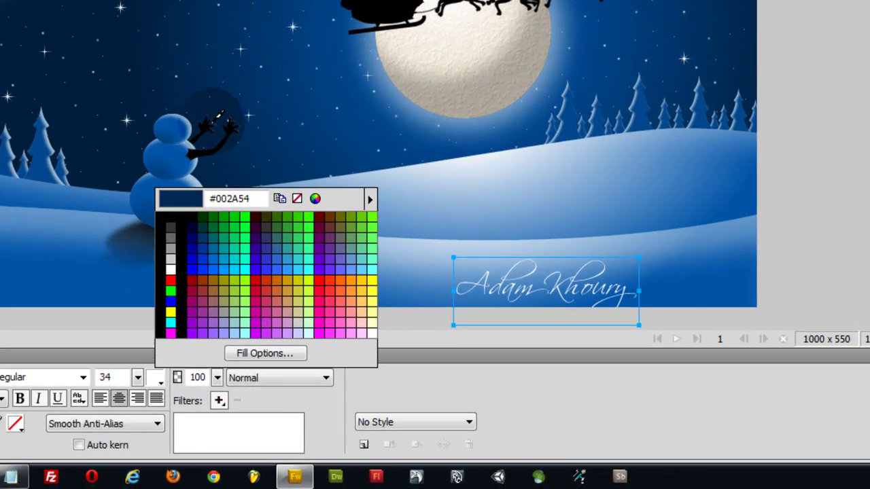
left_click(233, 97)
left_click_drag(498, 295, 611, 271)
Add a white Drop Shadow with tighter distance and softness, and set the signature to size 30.
left_click(219, 400)
mouse_move(319, 341)
left_click(478, 344)
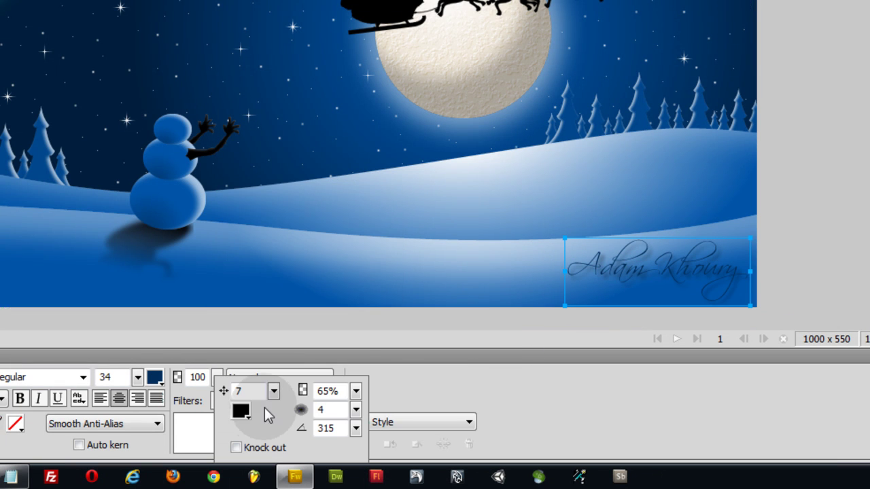
left_click(241, 410)
left_click(249, 398)
left_click_drag(278, 393, 279, 403)
mouse_move(355, 409)
left_mouse_down()
mouse_move(360, 416)
mouse_move(360, 367)
mouse_move(356, 398)
left_mouse_up()
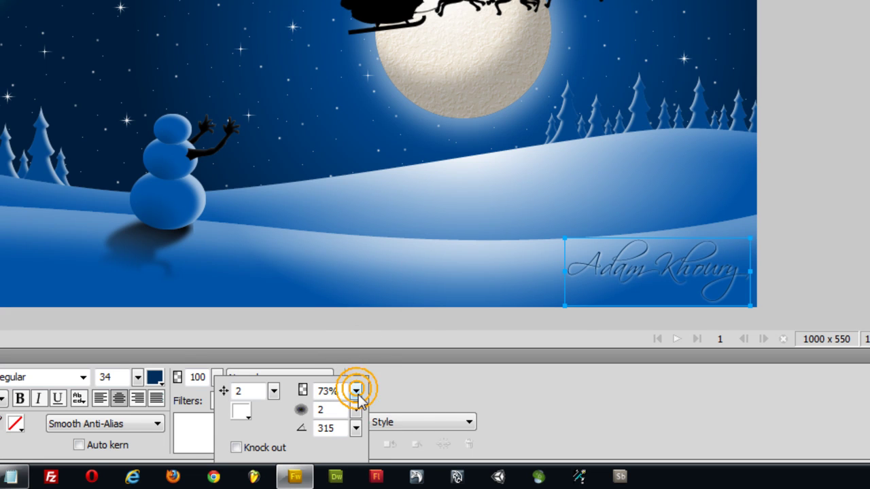
left_click(818, 190)
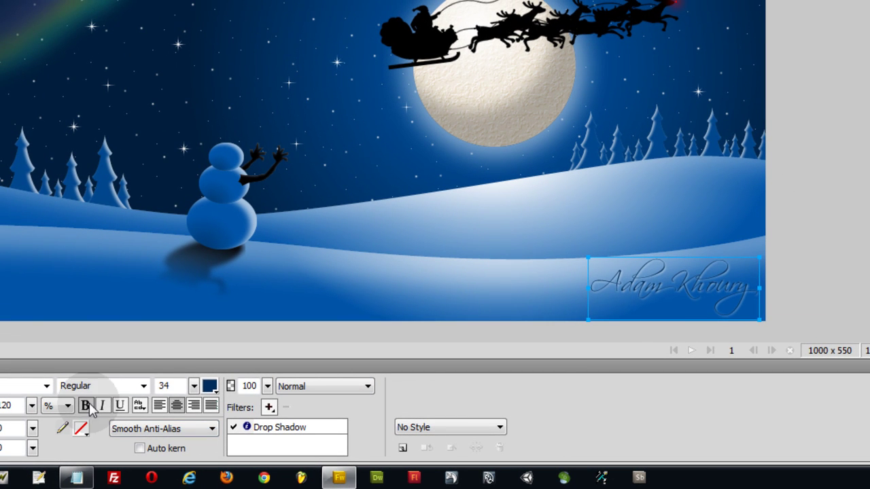
left_click_drag(194, 385, 193, 370)
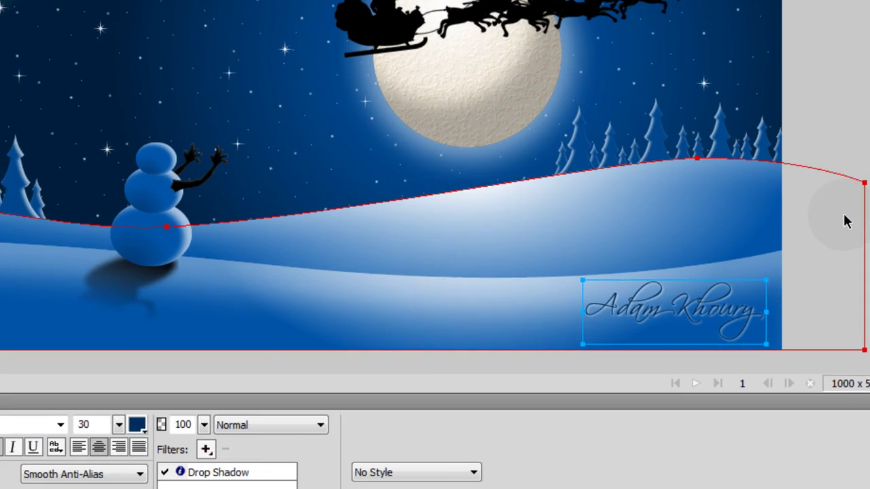
left_click(846, 221)
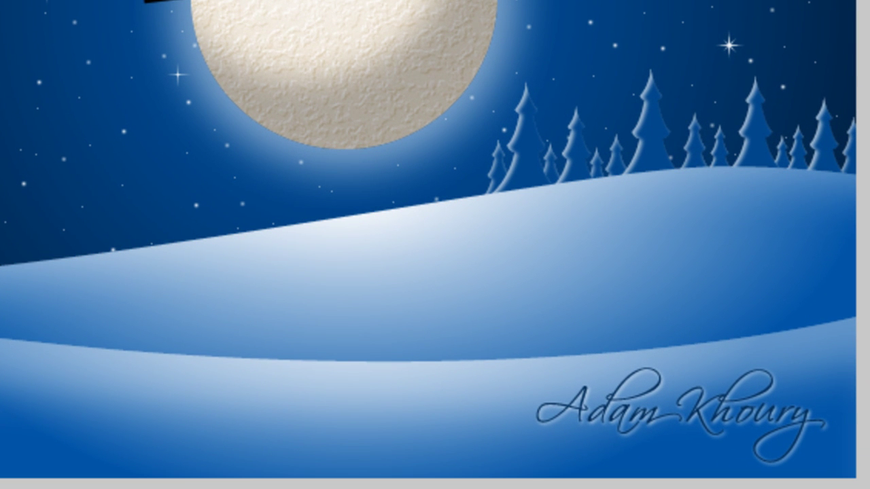